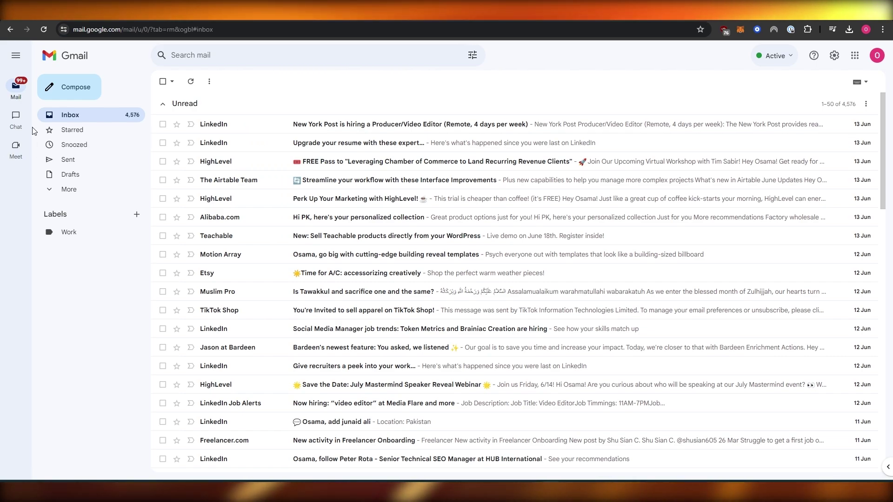
Start a blank new message and glance through its More options menu before closing it.
{"action": "left_click", "coordinate": [93, 95]}
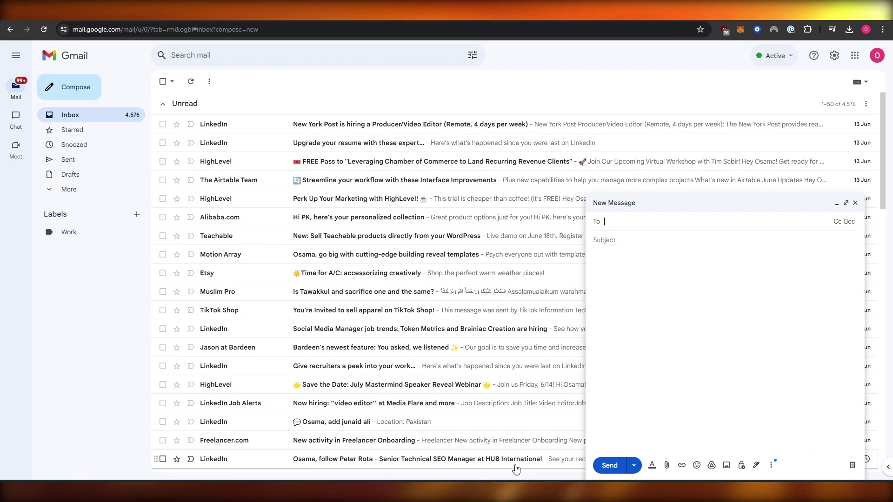
{"action": "left_click", "coordinate": [771, 465]}
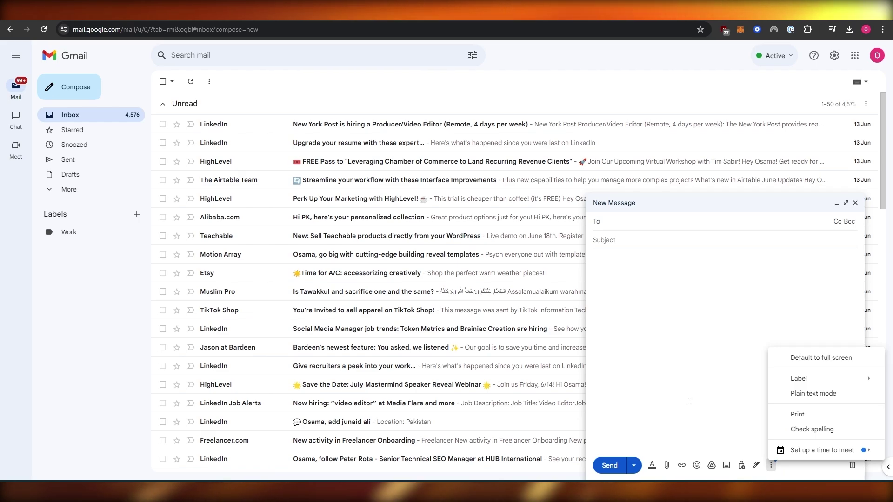
{"action": "left_click", "coordinate": [703, 442]}
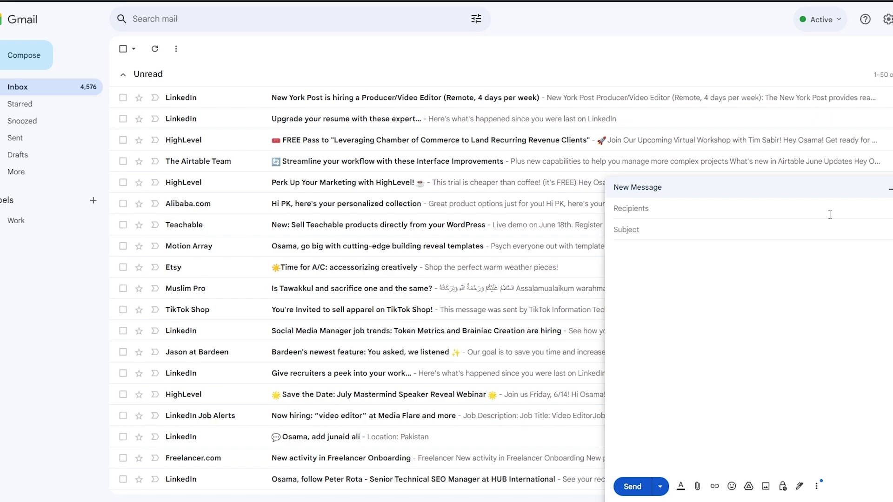
Set Templates to Enable on the Advanced settings tab and save the changes.
{"action": "left_click", "coordinate": [886, 24]}
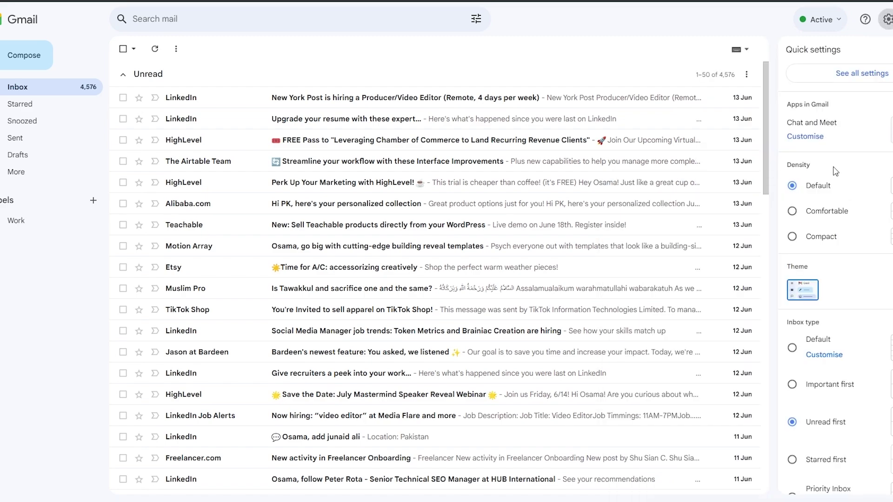
{"action": "left_click", "coordinate": [863, 74]}
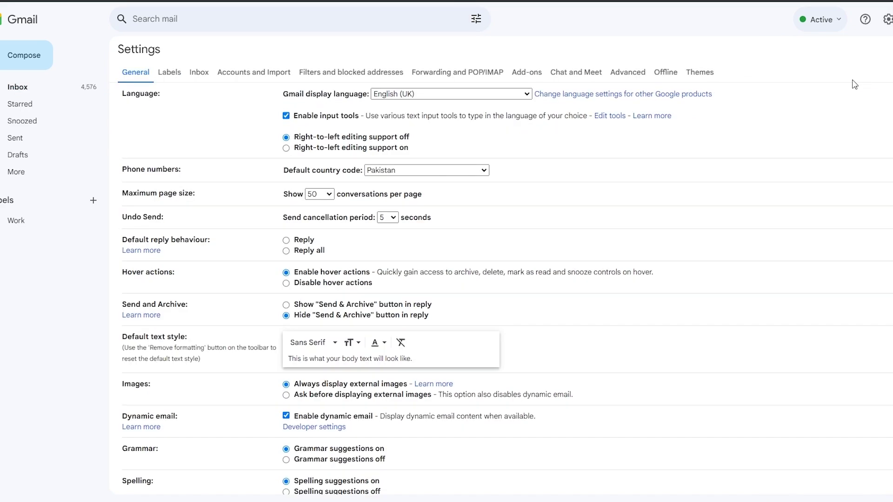
{"action": "left_click", "coordinate": [637, 72]}
{"action": "double_click", "coordinate": [144, 159]}
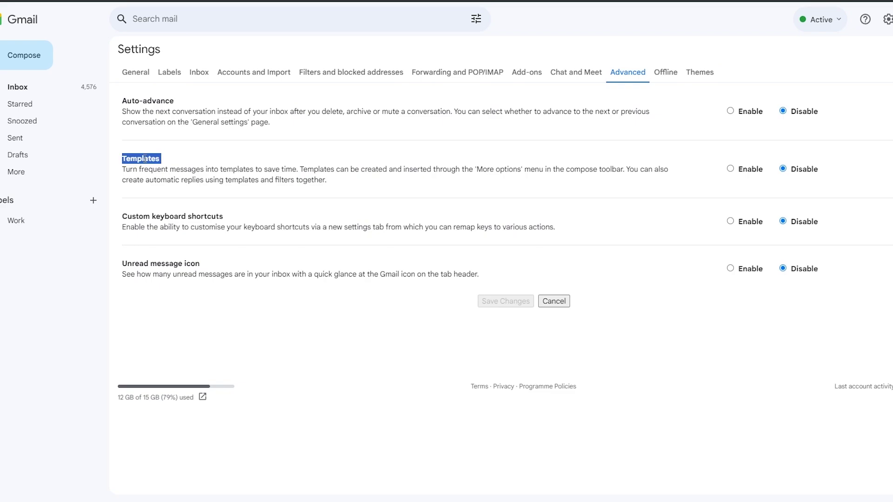
{"action": "left_click_drag", "start_coordinate": [133, 169], "coordinate": [157, 169]}
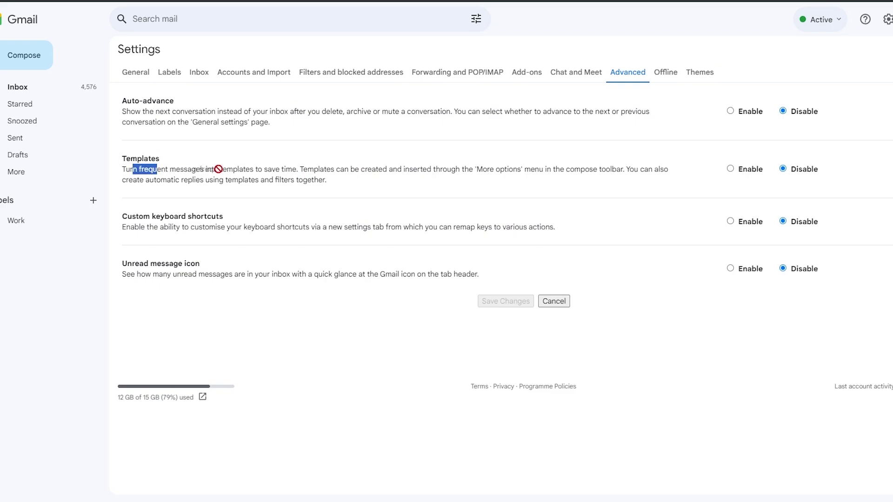
{"action": "left_click_drag", "start_coordinate": [238, 169], "coordinate": [412, 180]}
{"action": "left_click", "coordinate": [729, 175]}
{"action": "left_click", "coordinate": [729, 170]}
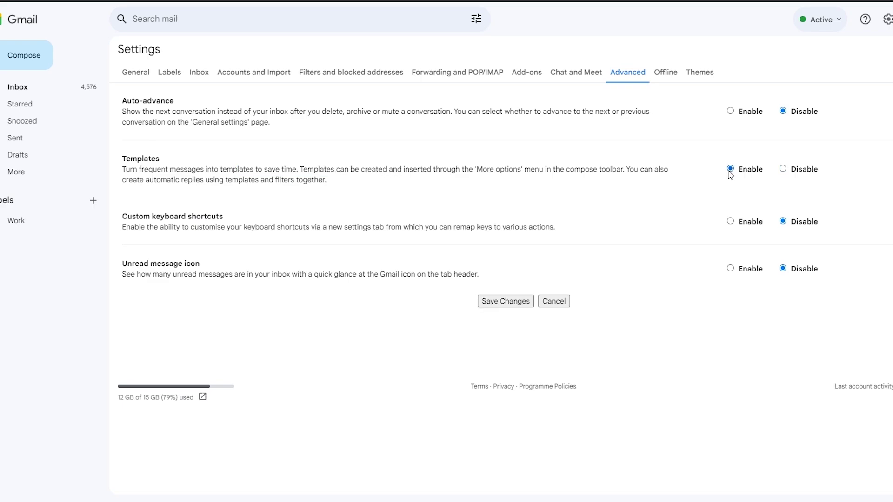
{"action": "left_click", "coordinate": [515, 301]}
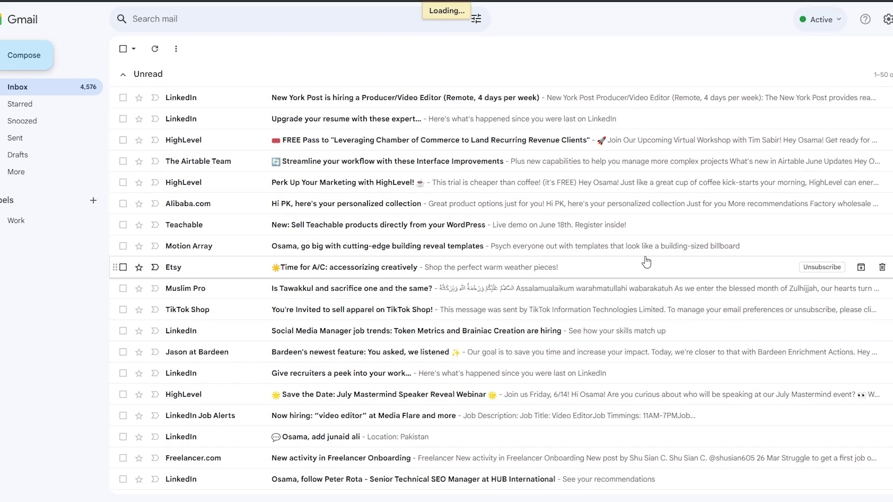
Write a new message with subject 'Marketing' and the pasted paid-promotions inquiry as body.
{"action": "left_click", "coordinate": [24, 57]}
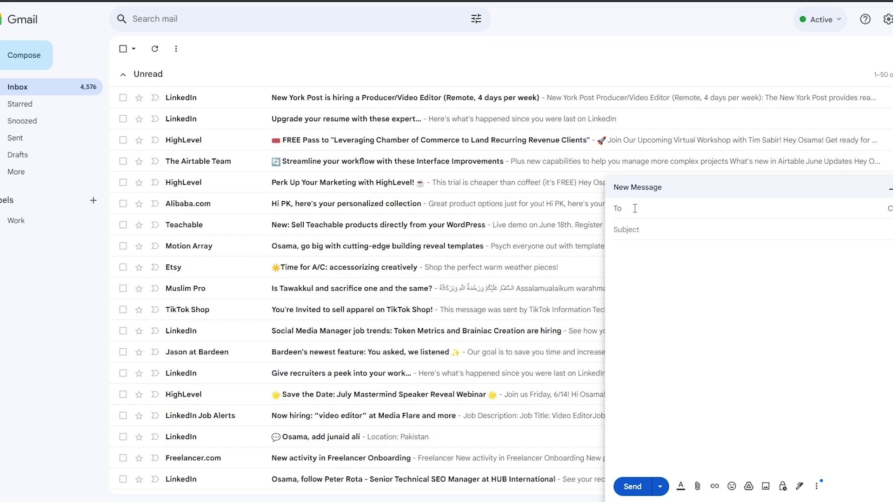
{"action": "left_click", "coordinate": [638, 229]}
{"action": "type", "text": "Marketing"}
{"action": "left_click", "coordinate": [690, 311]}
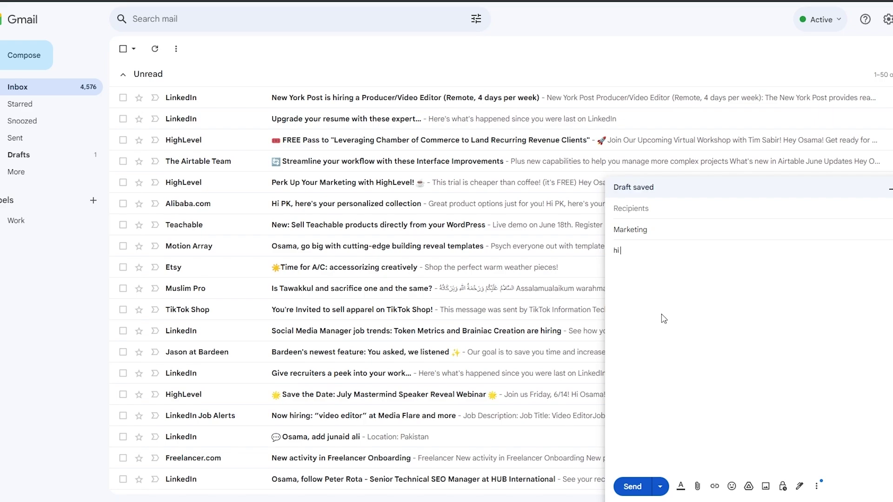
{"action": "type", "text": "Hi,  I love your page and your content. Do you do promotions on it? if so let me know your pricing  Thank you James"}
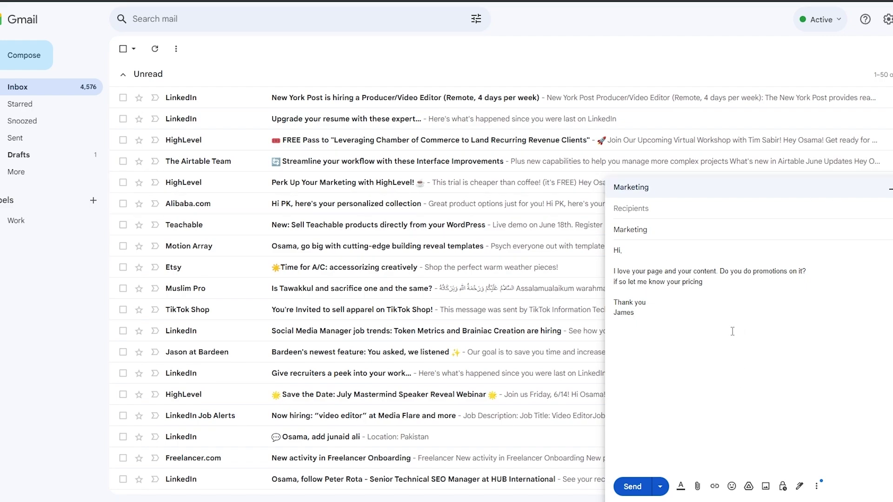
Save the draft as a new template named 'Marketing' and close the message.
{"action": "left_click", "coordinate": [816, 486]}
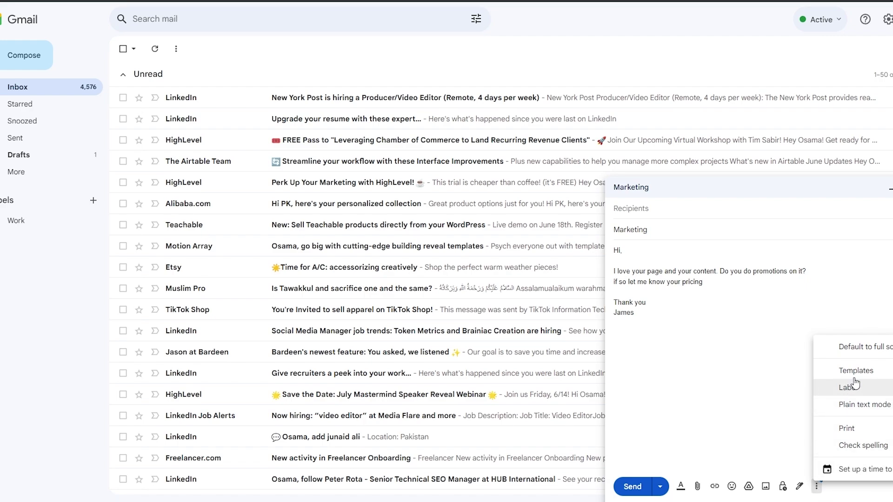
{"action": "mouse_move", "coordinate": [859, 378]}
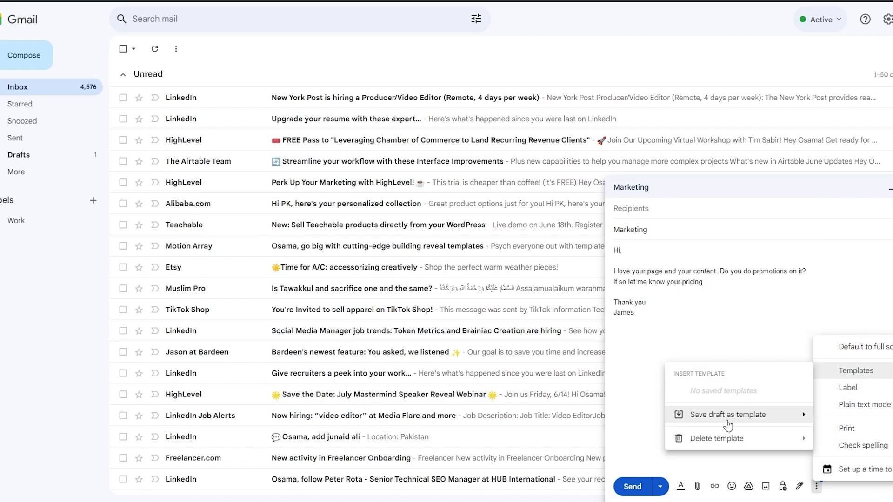
{"action": "mouse_move", "coordinate": [739, 421]}
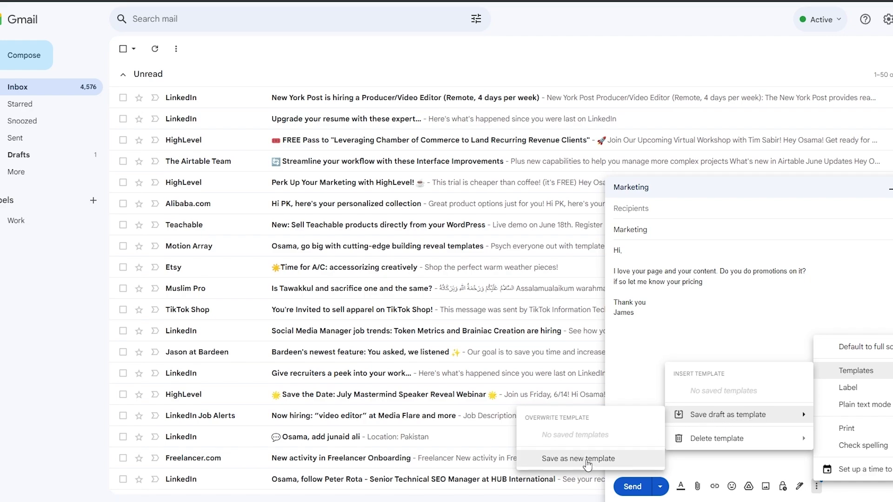
{"action": "left_click", "coordinate": [588, 461]}
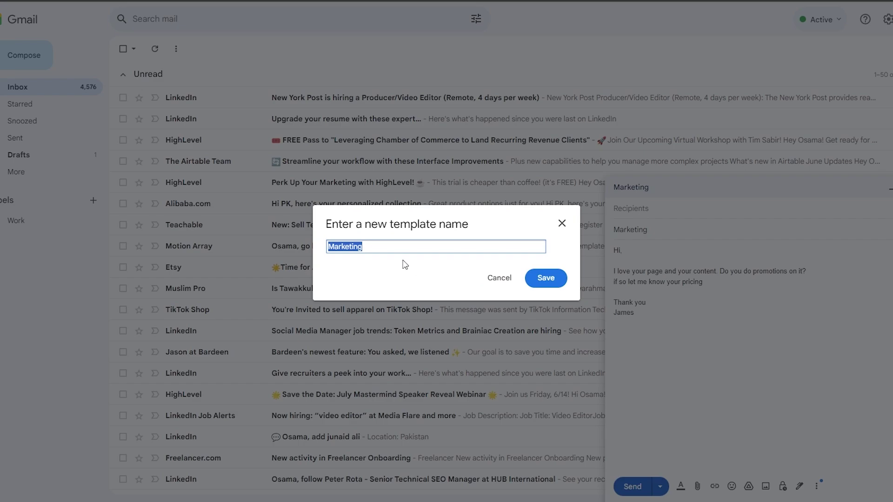
{"action": "left_click", "coordinate": [541, 278]}
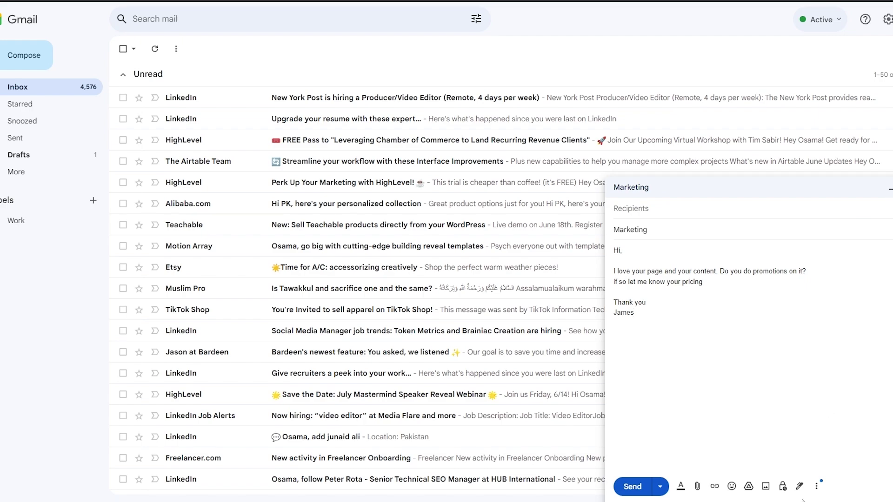
{"action": "key", "text": "Escape"}
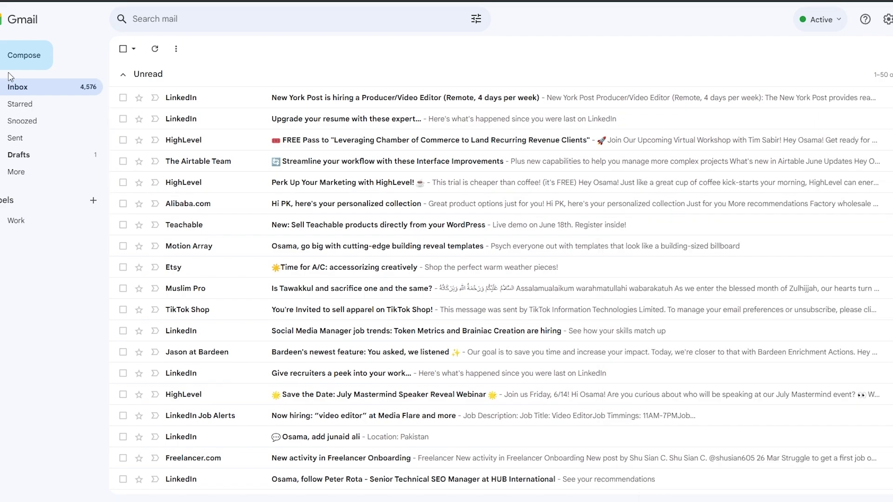
{"action": "left_click", "coordinate": [24, 59]}
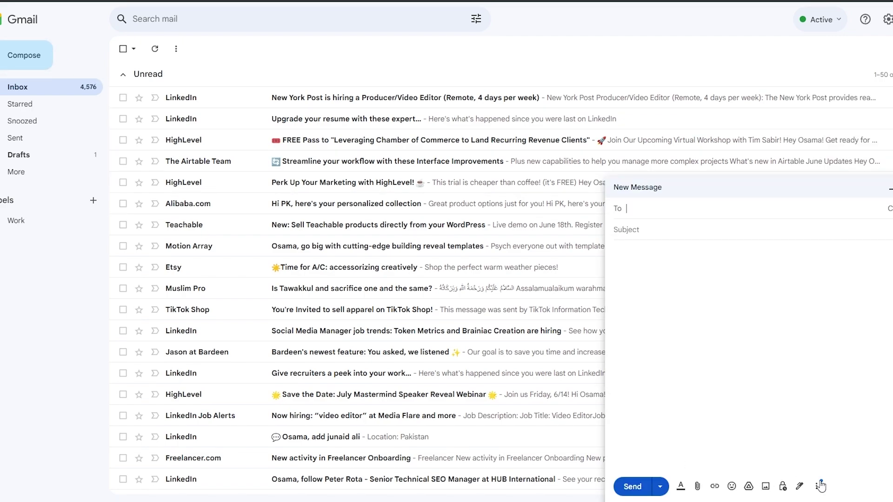
{"action": "left_click", "coordinate": [818, 485]}
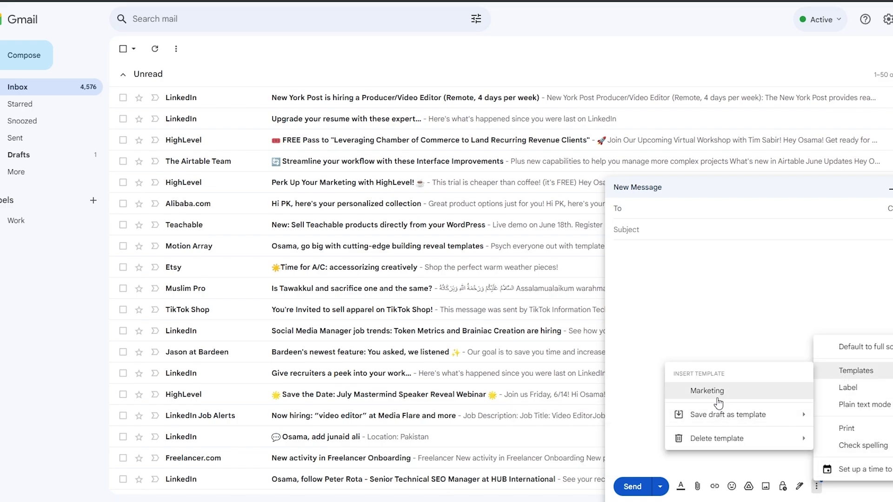
{"action": "left_click", "coordinate": [718, 399]}
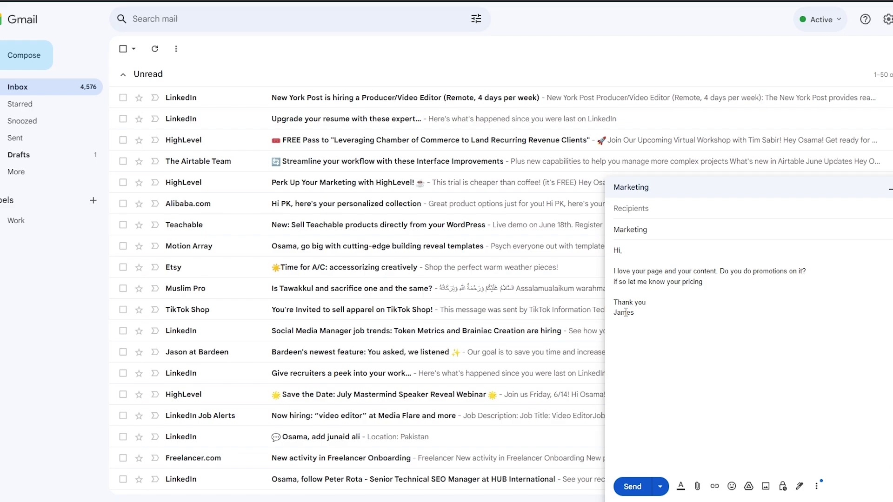
{"action": "left_click", "coordinate": [674, 213]}
{"action": "left_click", "coordinate": [816, 486]}
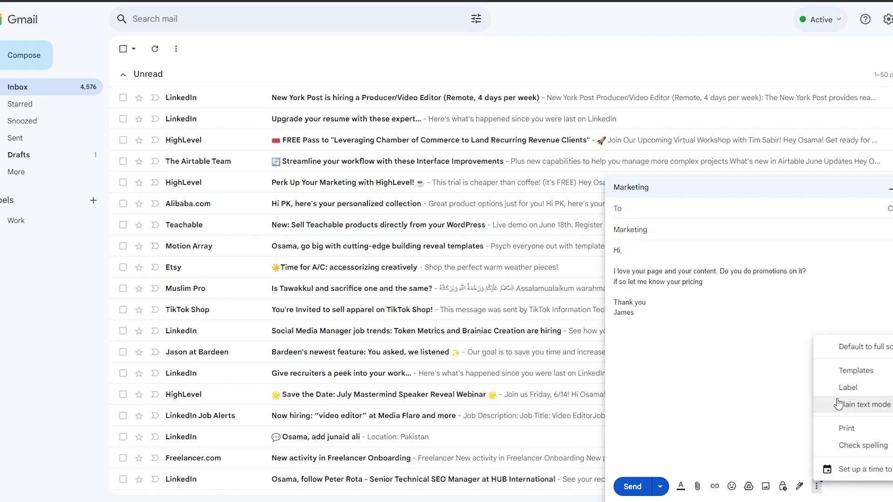
{"action": "mouse_move", "coordinate": [828, 376]}
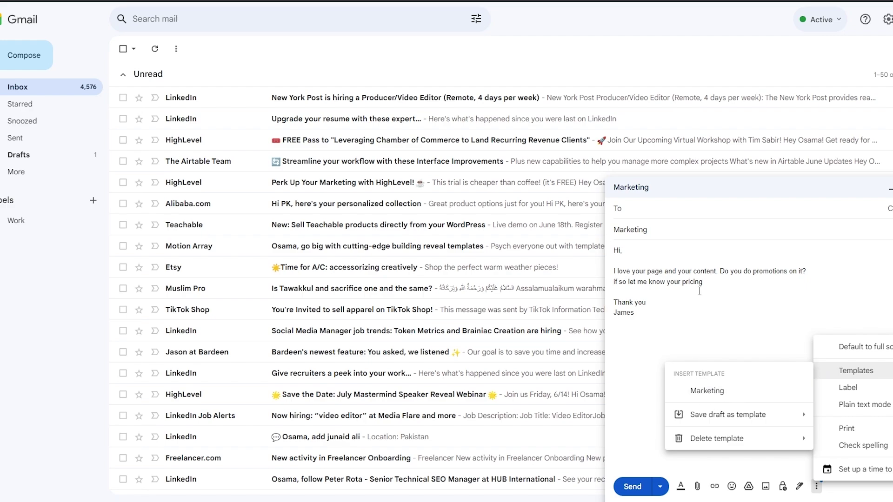
{"action": "left_click", "coordinate": [699, 291]}
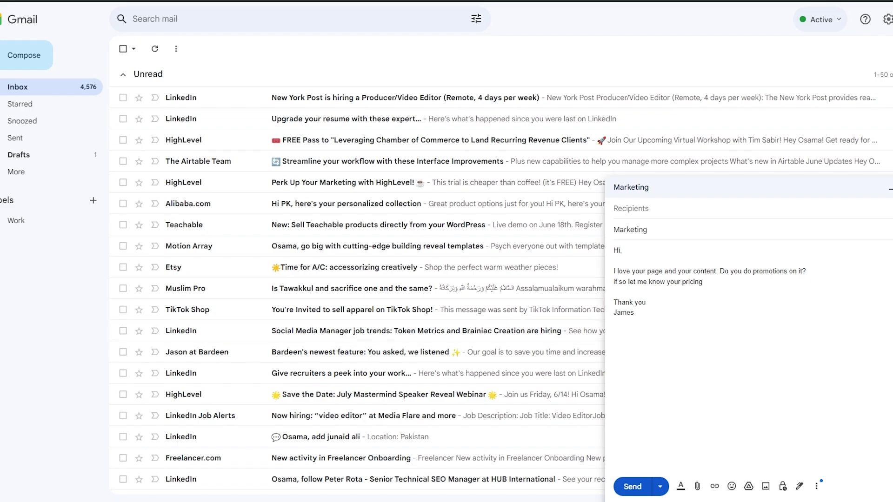
{"action": "key", "text": "Escape"}
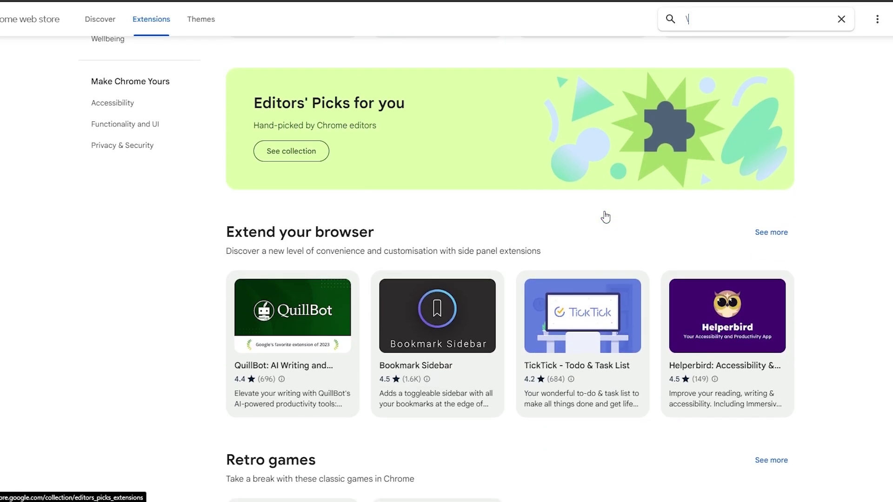
Search the Chrome Web Store for 'gmail templates' and review the results.
{"action": "scroll", "coordinate": [191, 283], "scroll_direction": "down", "scroll_amount": 10}
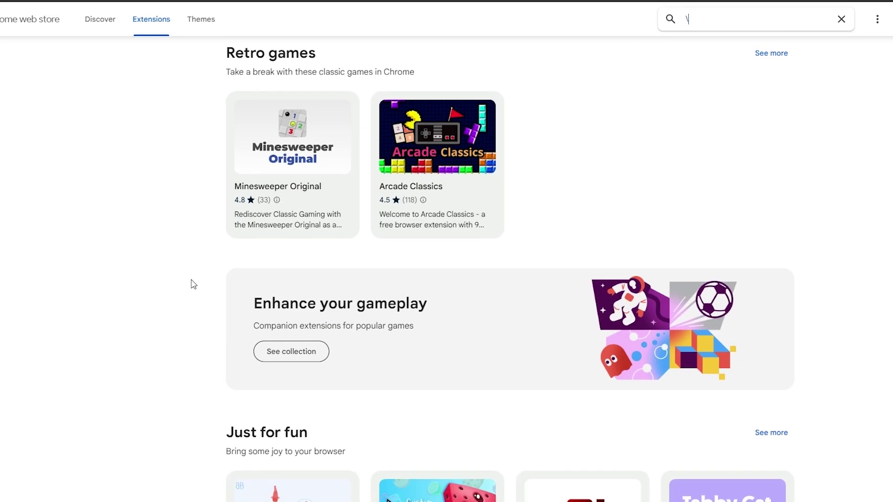
{"action": "scroll", "coordinate": [394, 233], "scroll_direction": "up", "scroll_amount": 1}
{"action": "left_click", "coordinate": [698, 17]}
{"action": "type", "text": "gmail templates"}
{"action": "key", "text": "Return"}
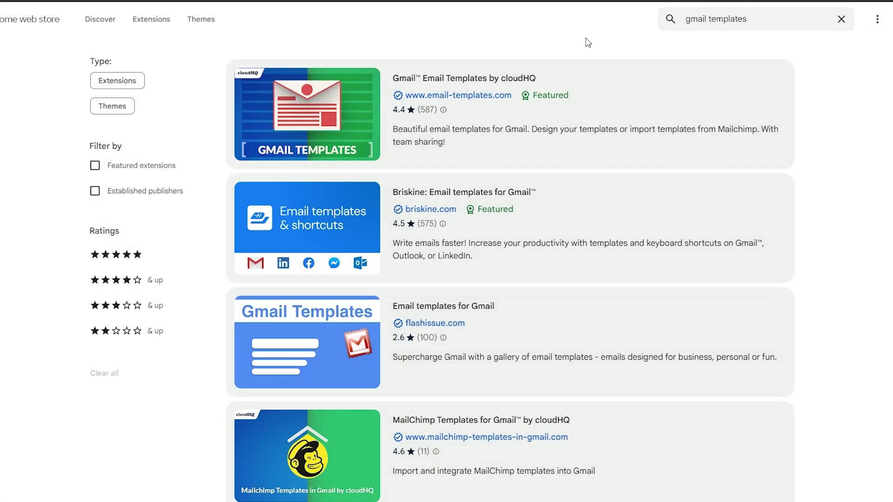
{"action": "scroll", "coordinate": [581, 51], "scroll_direction": "down", "scroll_amount": 6}
{"action": "scroll", "coordinate": [509, 238], "scroll_direction": "down", "scroll_amount": 3}
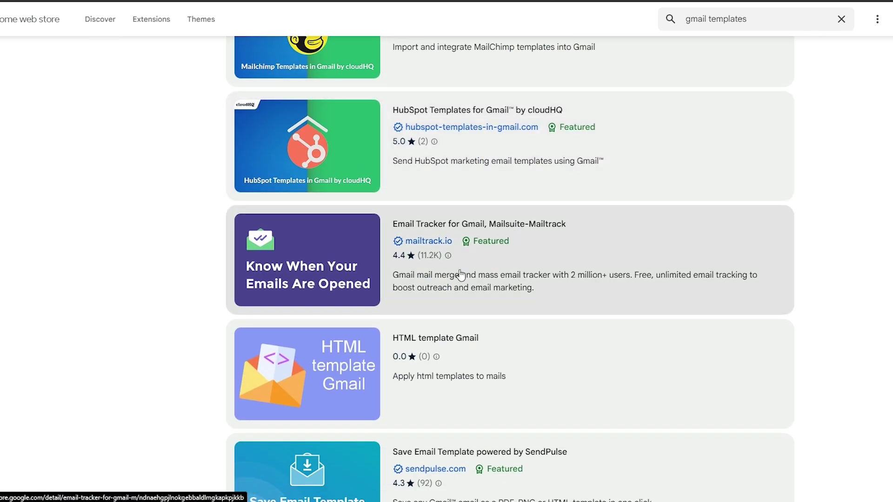
{"action": "scroll", "coordinate": [435, 287], "scroll_direction": "up", "scroll_amount": 9}
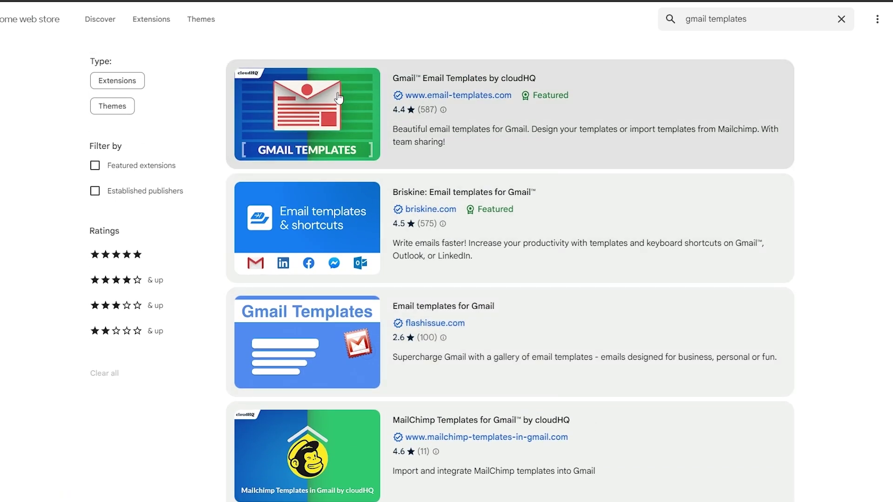
Add the Gmail Email Templates by cloudHQ extension to Chrome.
{"action": "left_click", "coordinate": [276, 105]}
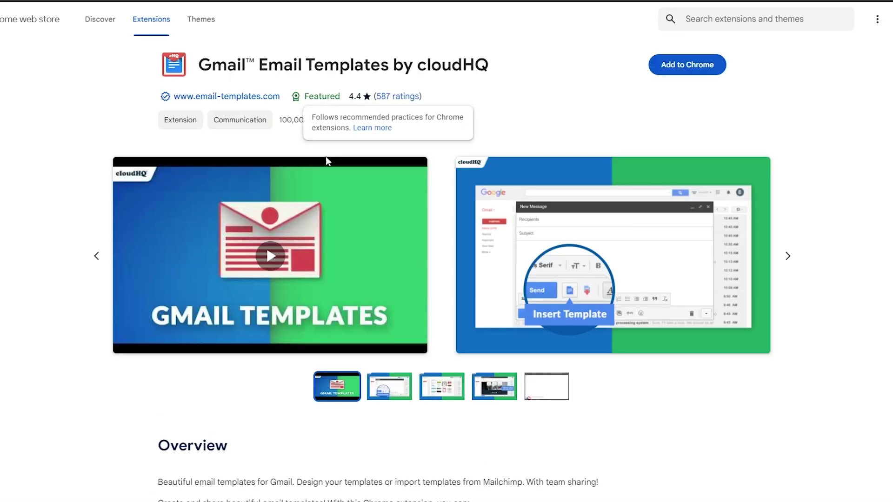
{"action": "scroll", "coordinate": [447, 350], "scroll_direction": "down", "scroll_amount": 5}
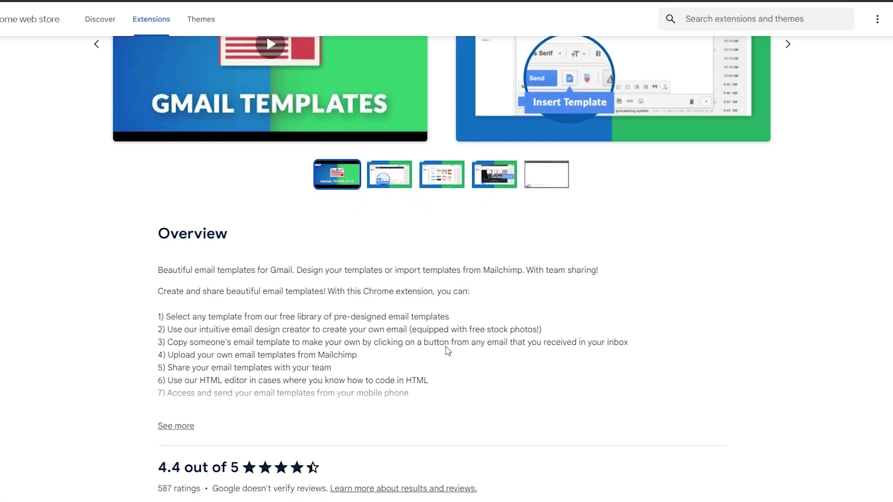
{"action": "scroll", "coordinate": [448, 351], "scroll_direction": "up", "scroll_amount": 5}
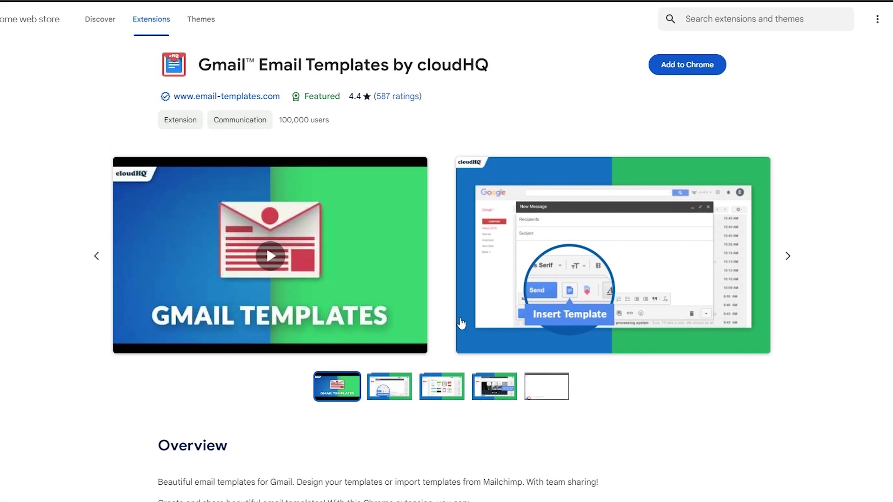
{"action": "left_click", "coordinate": [709, 79]}
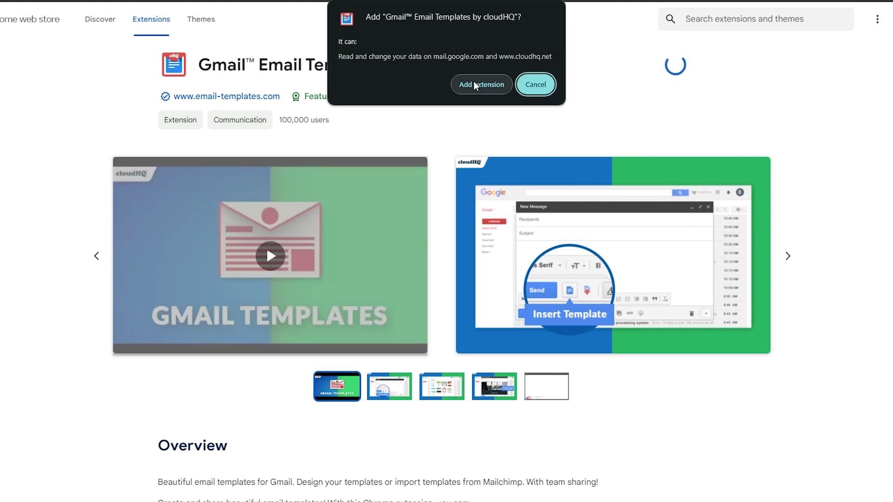
{"action": "left_click", "coordinate": [473, 84]}
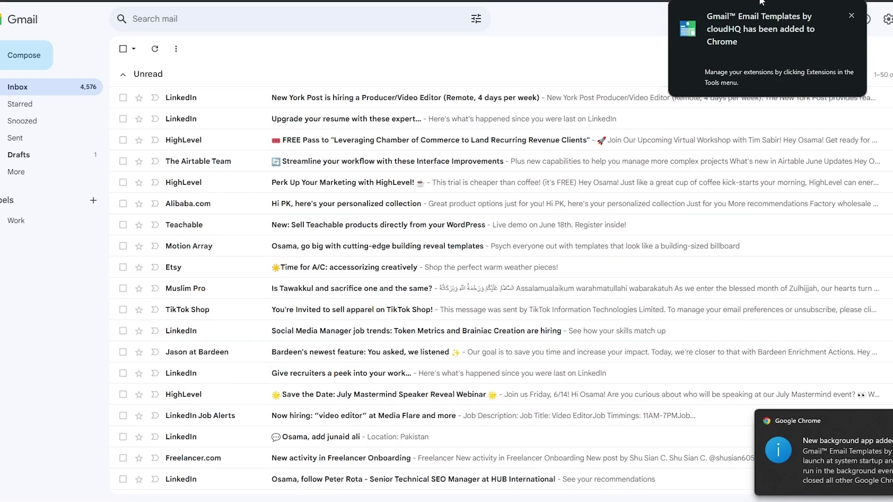
Pin the cloudHQ extension to the toolbar and dismiss its welcome, account and full-screen prompts.
{"action": "right_click", "coordinate": [860, 1]}
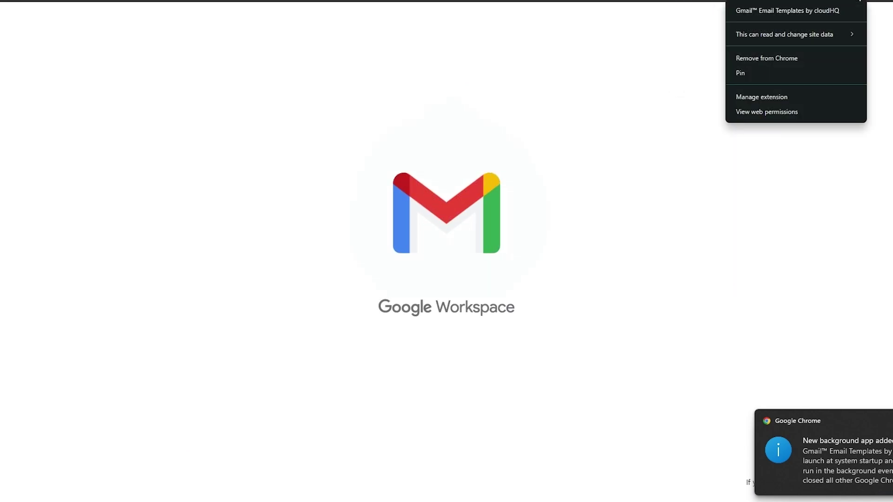
{"action": "left_click", "coordinate": [817, 71]}
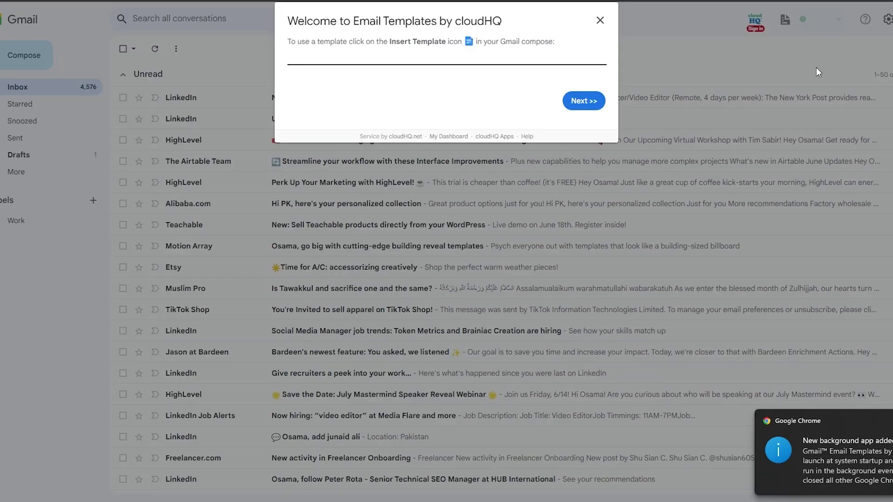
{"action": "left_click", "coordinate": [580, 99]}
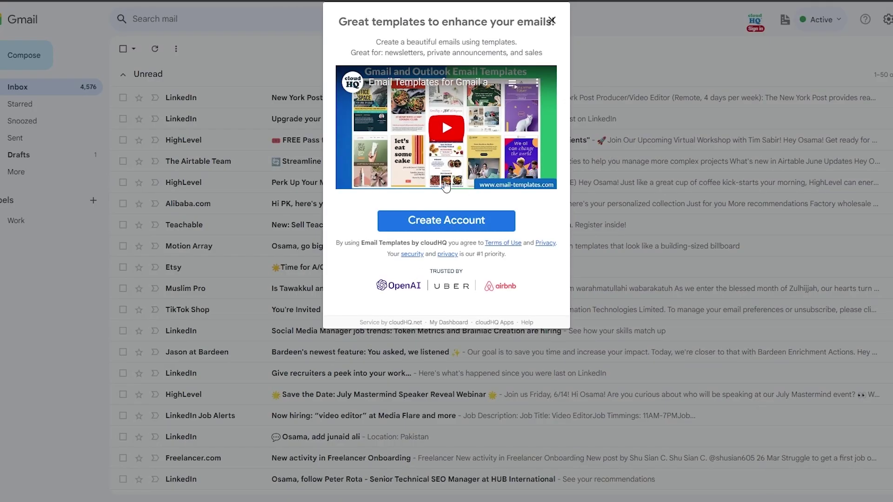
{"action": "left_click", "coordinate": [551, 21]}
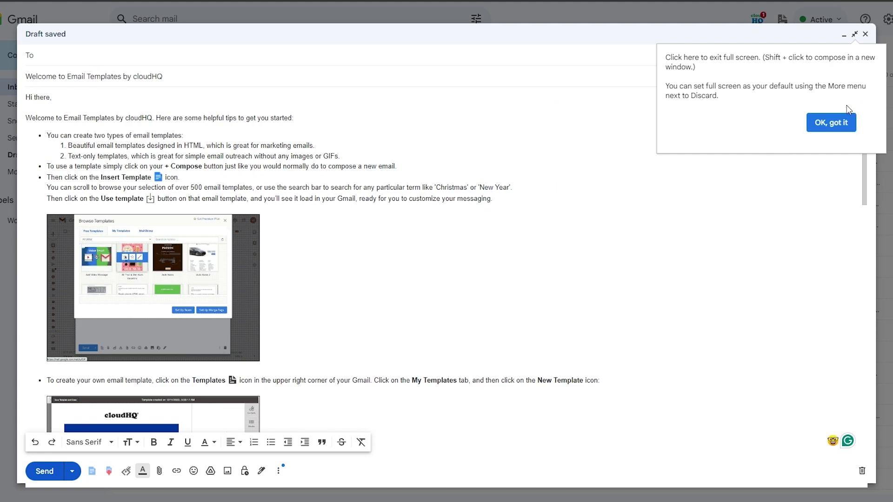
{"action": "left_click", "coordinate": [831, 122]}
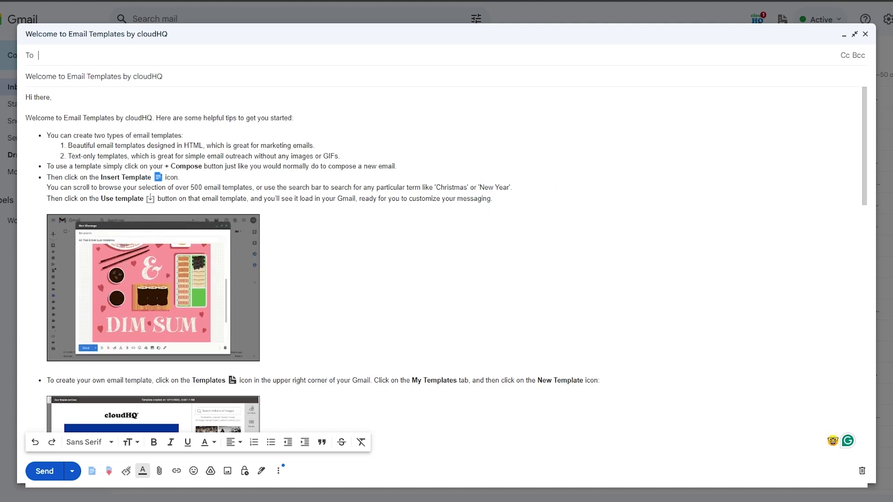
Close the welcome draft and open the cloudHQ template gallery in a new message.
{"action": "left_click", "coordinate": [865, 35]}
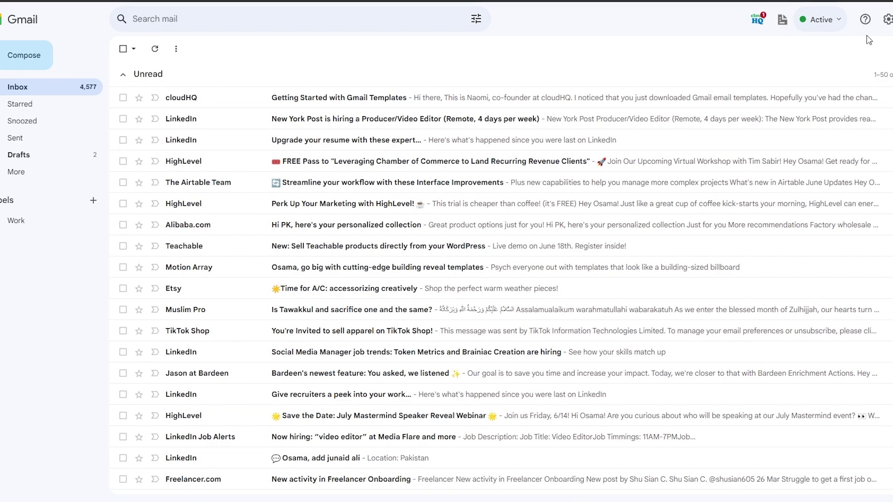
{"action": "left_click", "coordinate": [31, 56]}
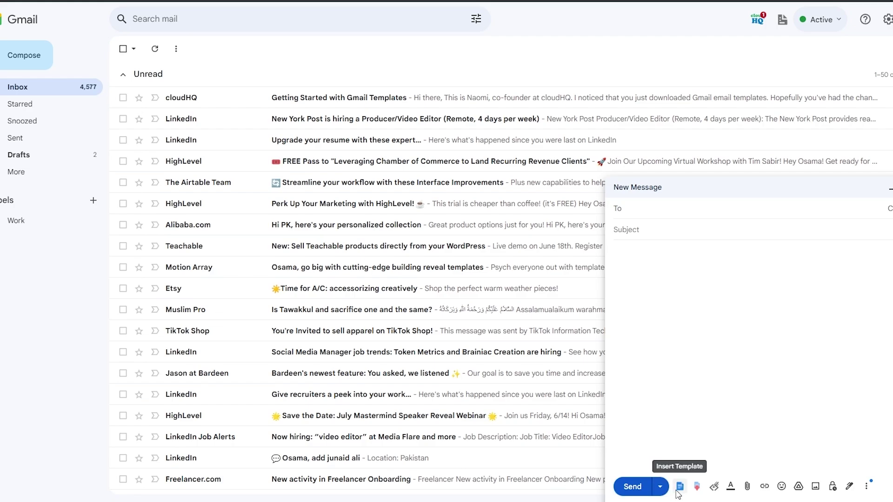
{"action": "left_click", "coordinate": [678, 490]}
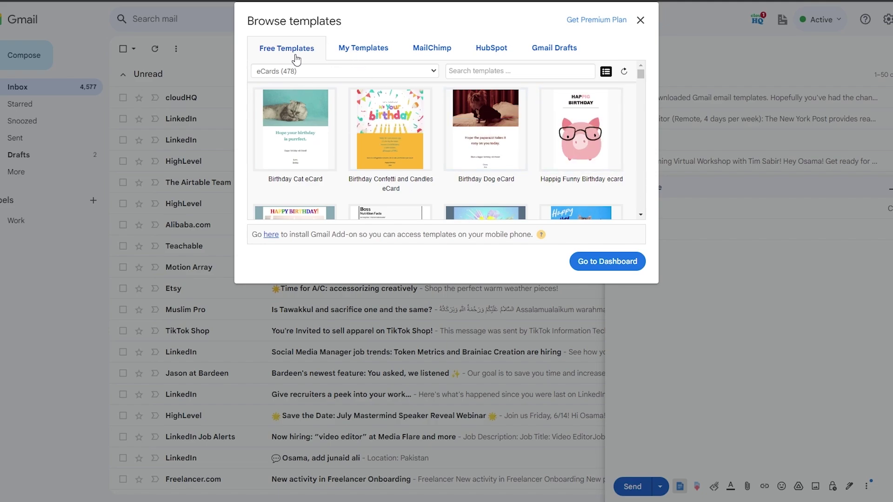
Browse the My Templates, MailChimp, HubSpot and Gmail Drafts tabs, then scroll the free eCards.
{"action": "left_click", "coordinate": [376, 56]}
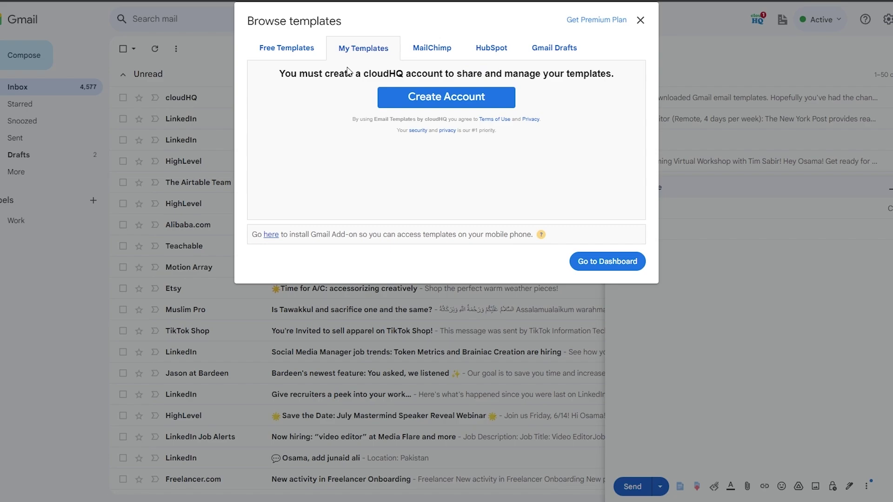
{"action": "left_click", "coordinate": [425, 48]}
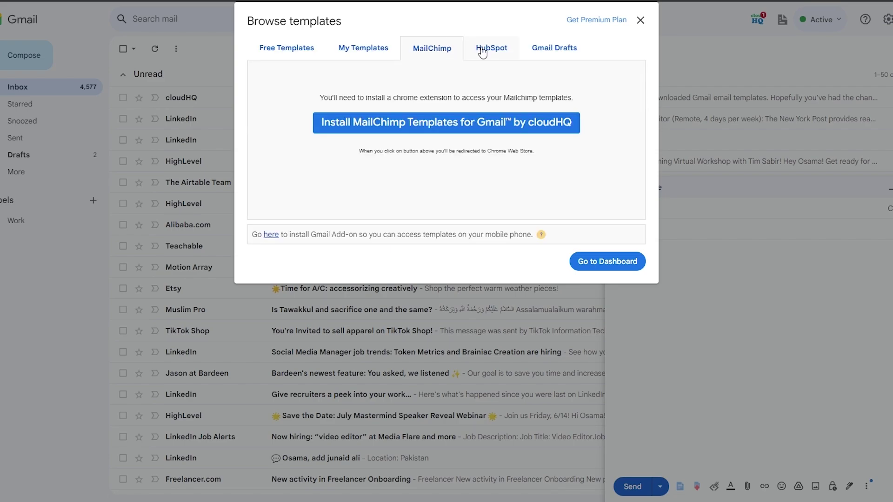
{"action": "left_click", "coordinate": [483, 52]}
{"action": "left_click", "coordinate": [544, 54]}
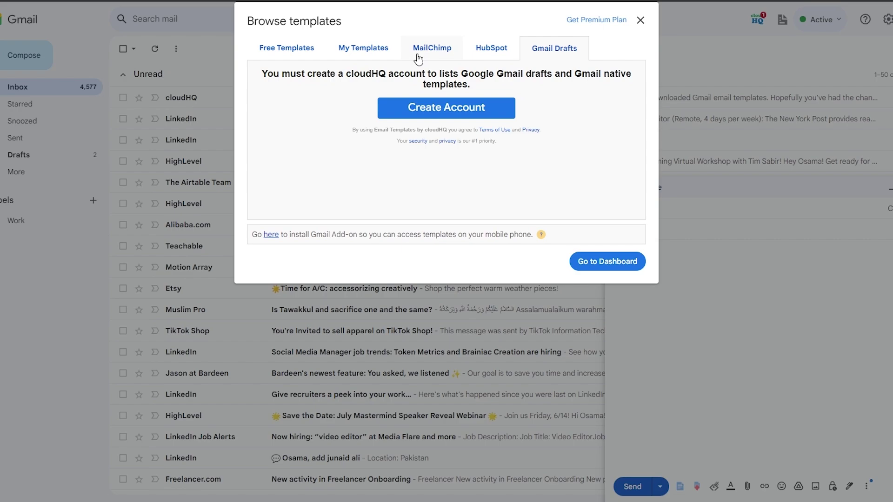
{"action": "left_click", "coordinate": [293, 55]}
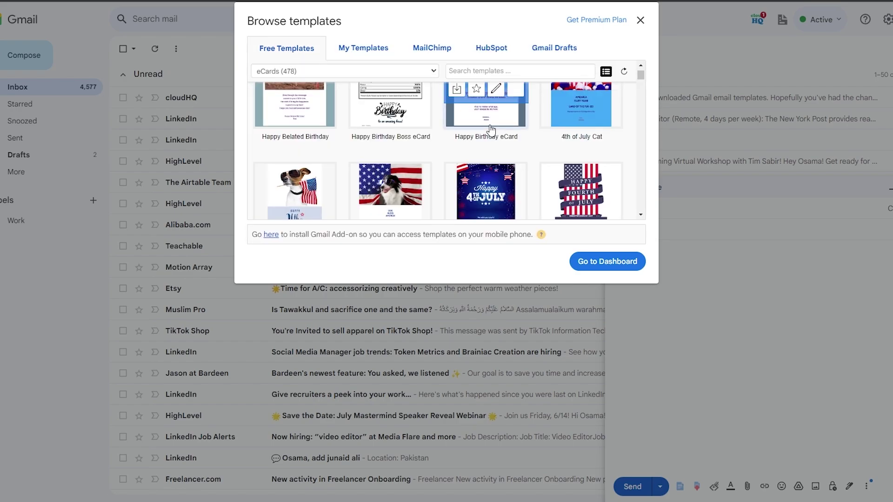
{"action": "scroll", "coordinate": [399, 144], "scroll_direction": "down", "scroll_amount": 3}
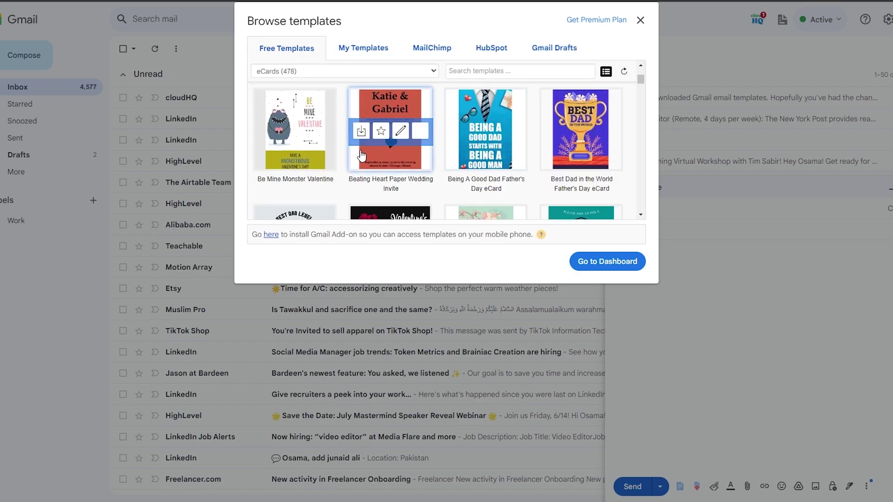
{"action": "scroll", "coordinate": [393, 151], "scroll_direction": "down", "scroll_amount": 3}
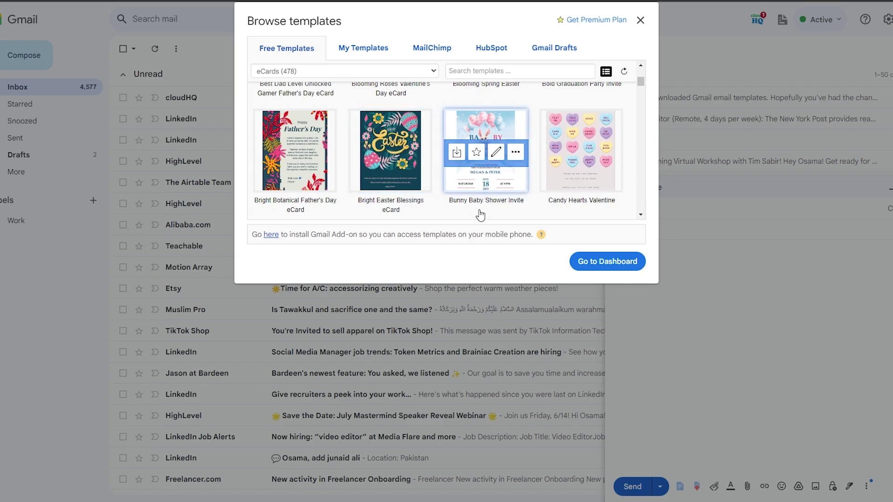
Insert the Bunny Baby Shower Invite template into the new message.
{"action": "left_click", "coordinate": [457, 153]}
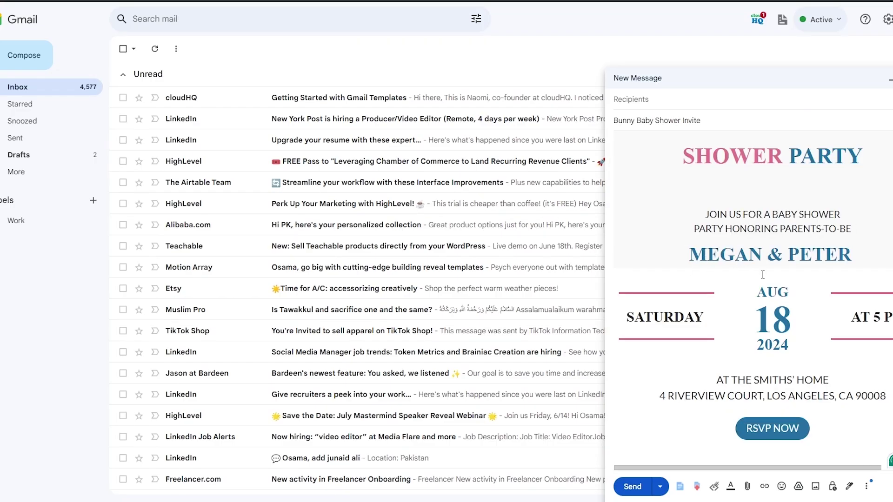
{"action": "scroll", "coordinate": [763, 274], "scroll_direction": "down", "scroll_amount": 4}
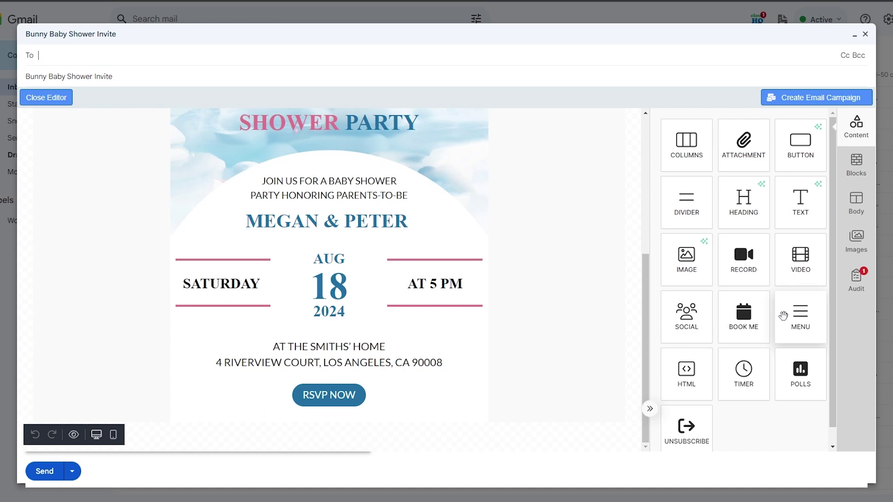
Check the editor's layouts, body settings, image library and audit panel showing a missing unsubscribe link.
{"action": "left_click", "coordinate": [856, 183]}
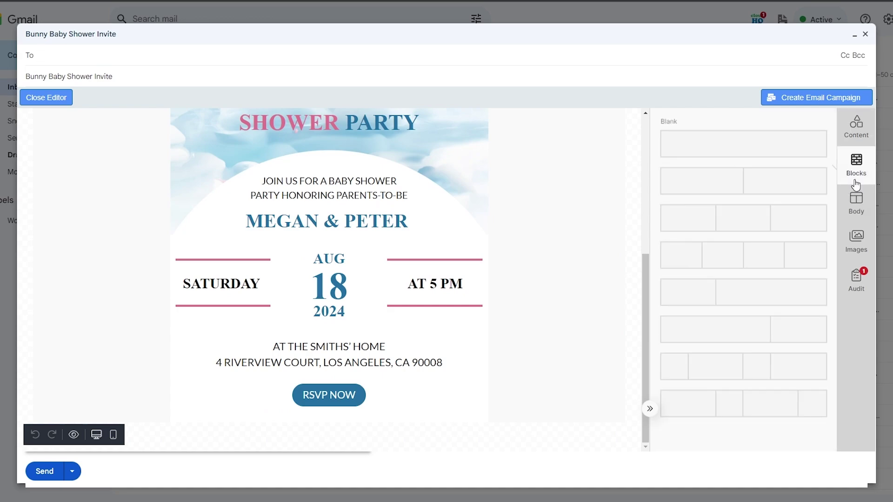
{"action": "left_click", "coordinate": [860, 218]}
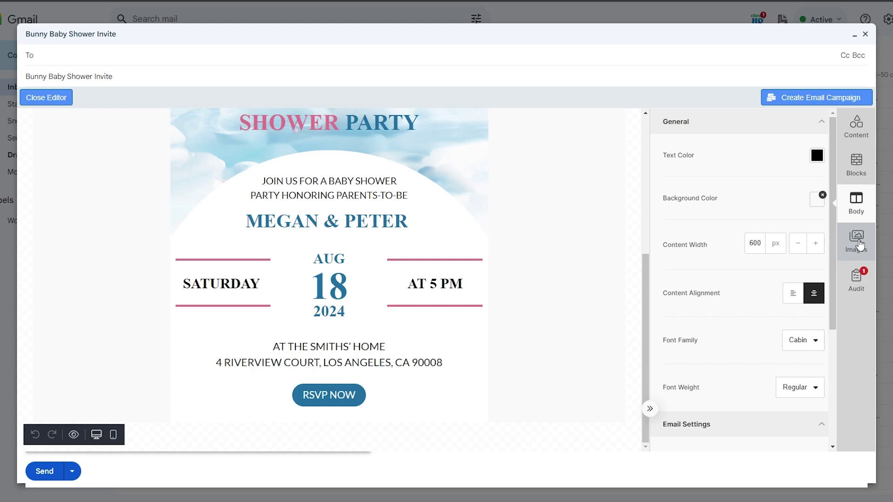
{"action": "left_click", "coordinate": [858, 243]}
{"action": "left_click", "coordinate": [856, 279]}
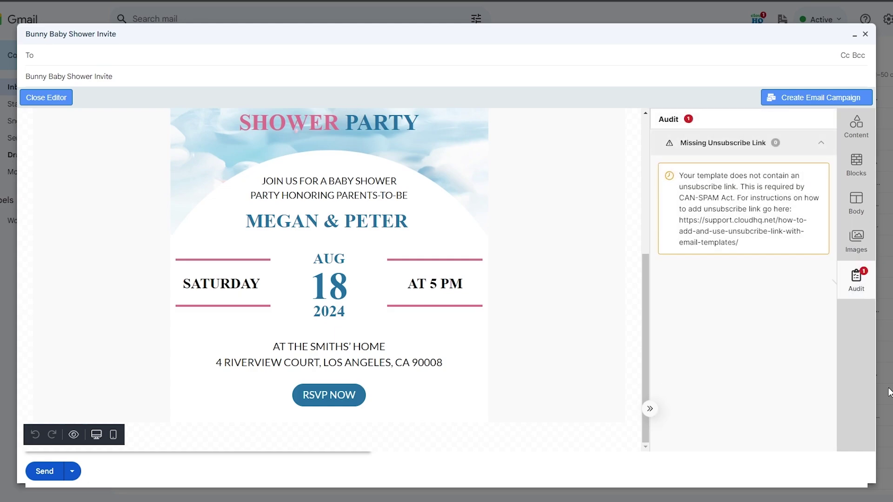
{"action": "left_click", "coordinate": [858, 138]}
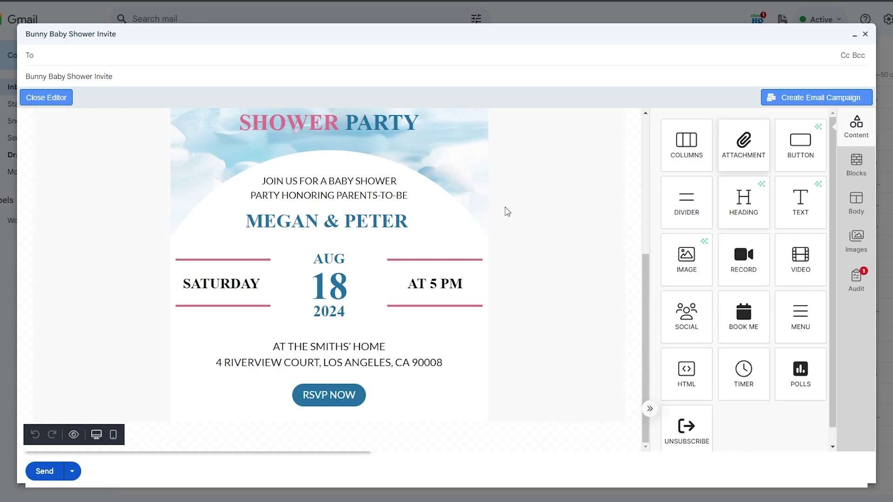
{"action": "scroll", "coordinate": [347, 204], "scroll_direction": "up", "scroll_amount": 5}
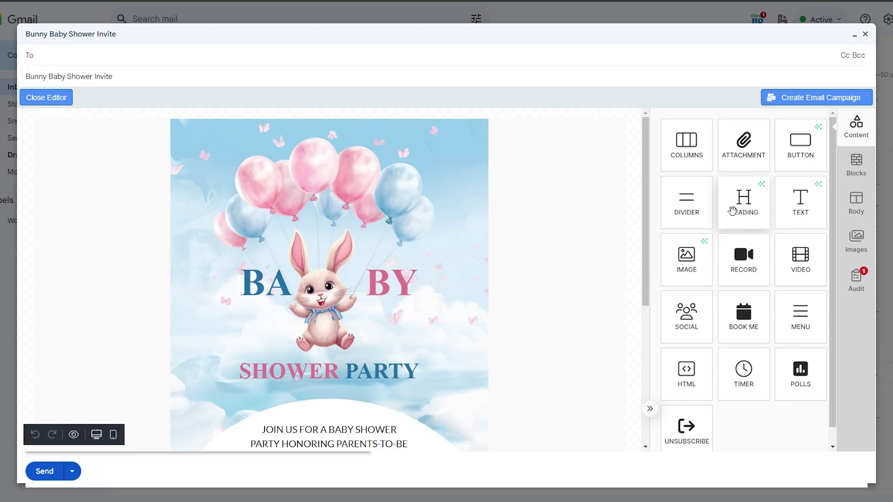
{"action": "scroll", "coordinate": [742, 287], "scroll_direction": "down", "scroll_amount": 1}
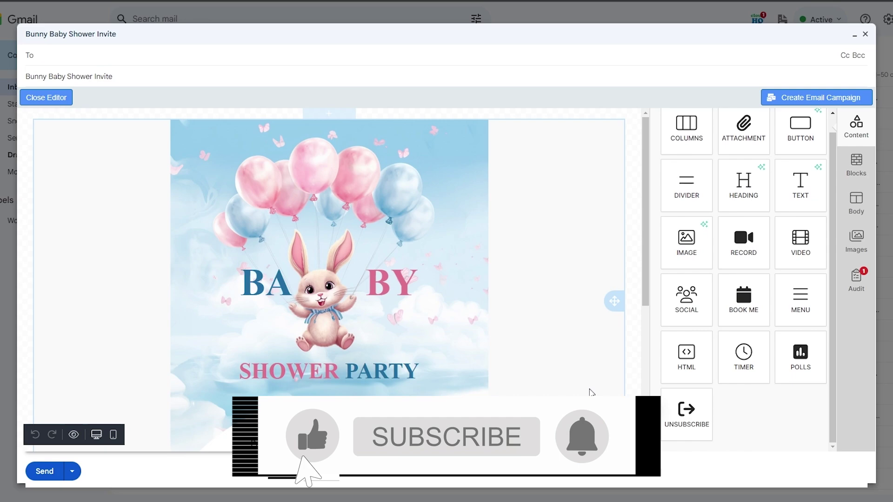
{"action": "scroll", "coordinate": [573, 356], "scroll_direction": "down", "scroll_amount": 5}
{"action": "scroll", "coordinate": [355, 373], "scroll_direction": "up", "scroll_amount": 5}
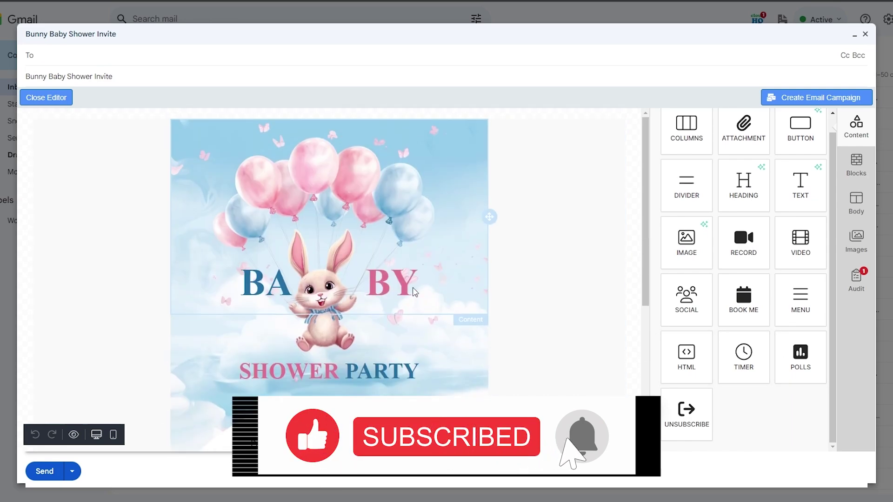
Select the BABY heading, the JOIN US heading and the header row on the canvas.
{"action": "left_click", "coordinate": [447, 219]}
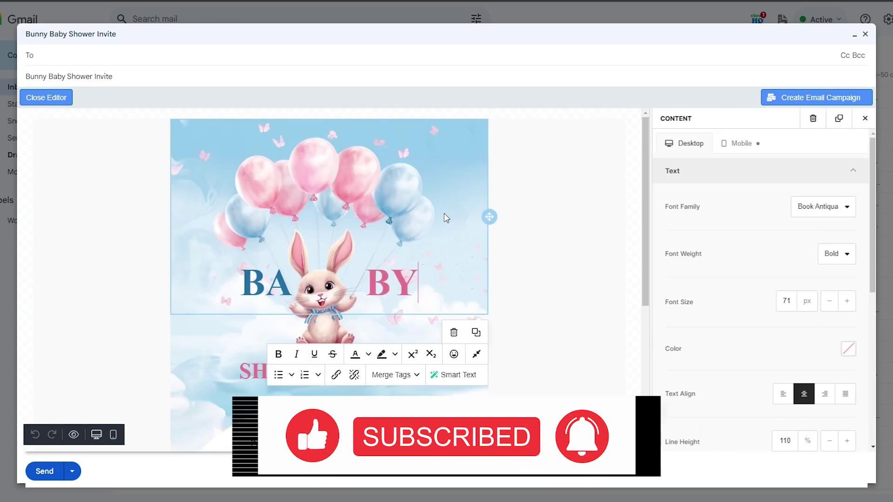
{"action": "left_click", "coordinate": [181, 396]}
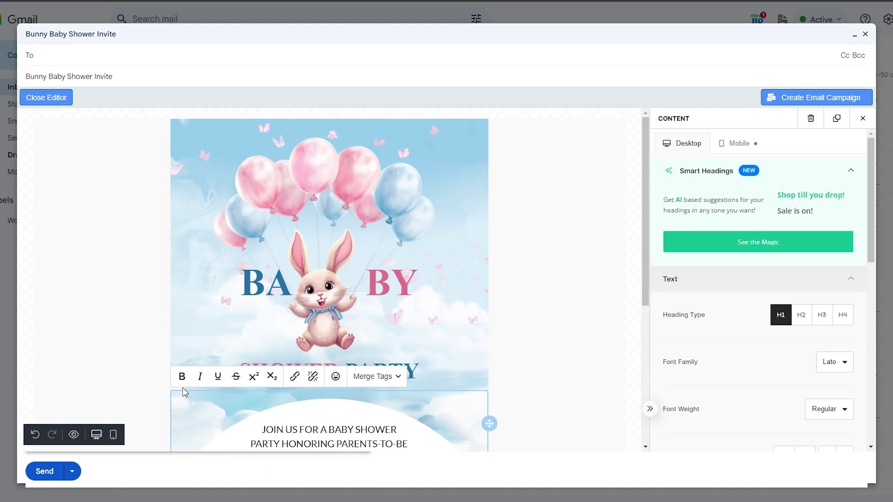
{"action": "left_click", "coordinate": [144, 372]}
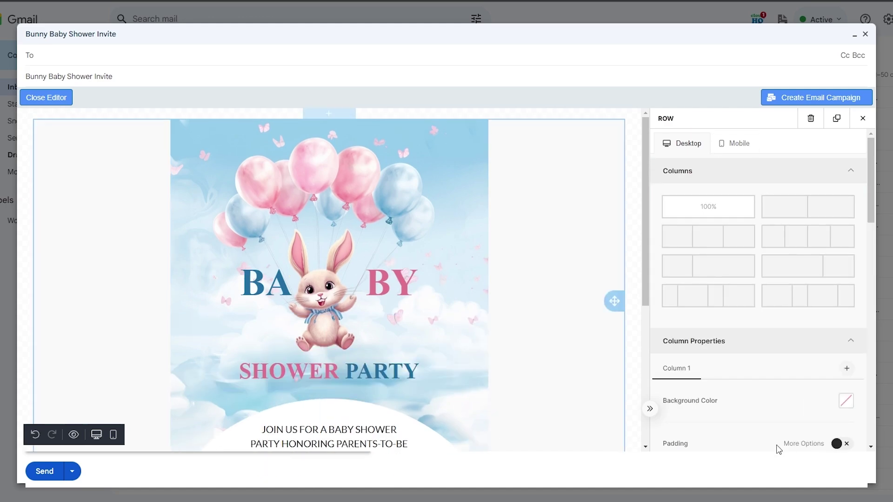
{"action": "left_click", "coordinate": [627, 273]}
Show the Body settings with 600 px content width and Cabin Regular font.
{"action": "left_click", "coordinate": [870, 195]}
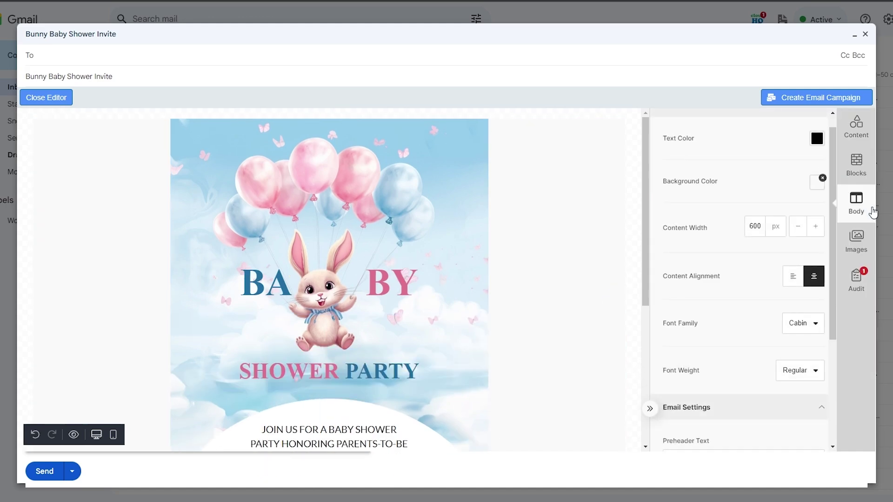
{"action": "left_click", "coordinate": [867, 239]}
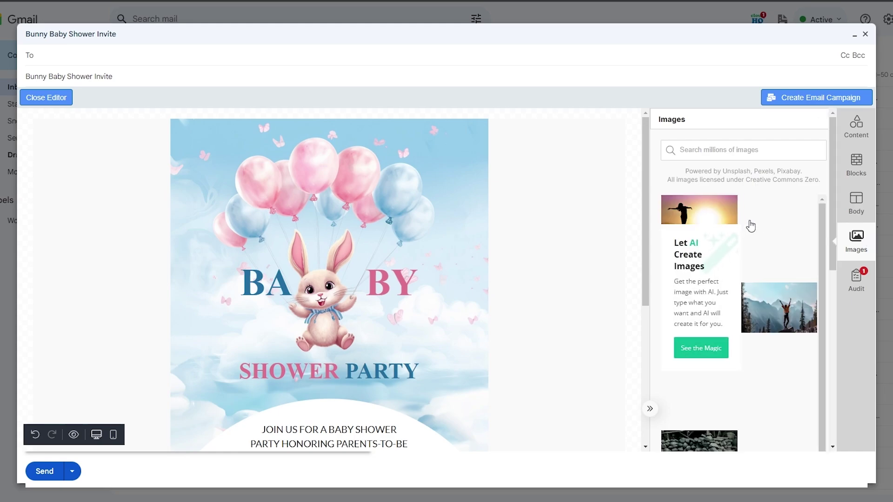
{"action": "scroll", "coordinate": [744, 302], "scroll_direction": "down", "scroll_amount": 5}
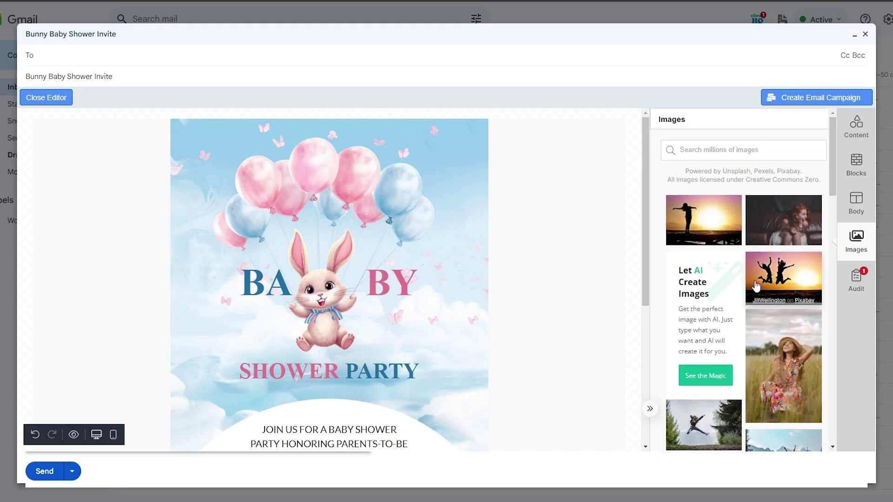
{"action": "left_click", "coordinate": [862, 214]}
{"action": "scroll", "coordinate": [785, 228], "scroll_direction": "down", "scroll_amount": 4}
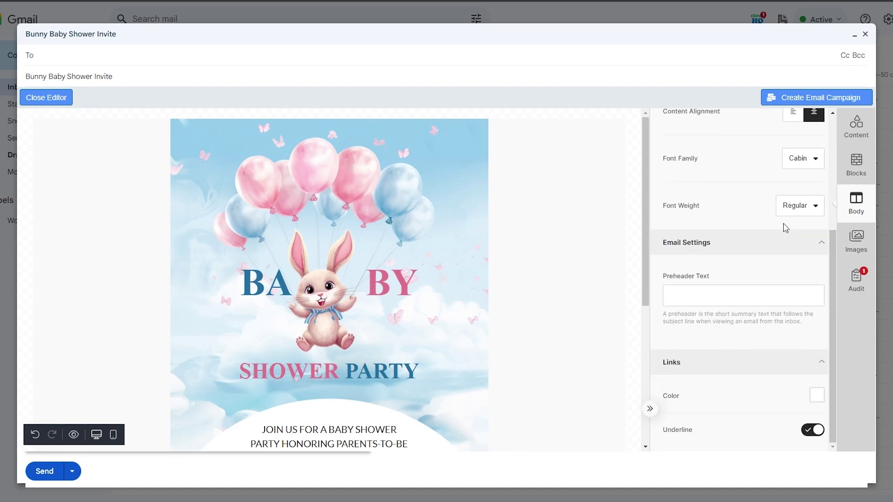
{"action": "scroll", "coordinate": [494, 207], "scroll_direction": "down", "scroll_amount": 5}
{"action": "scroll", "coordinate": [595, 315], "scroll_direction": "up", "scroll_amount": 5}
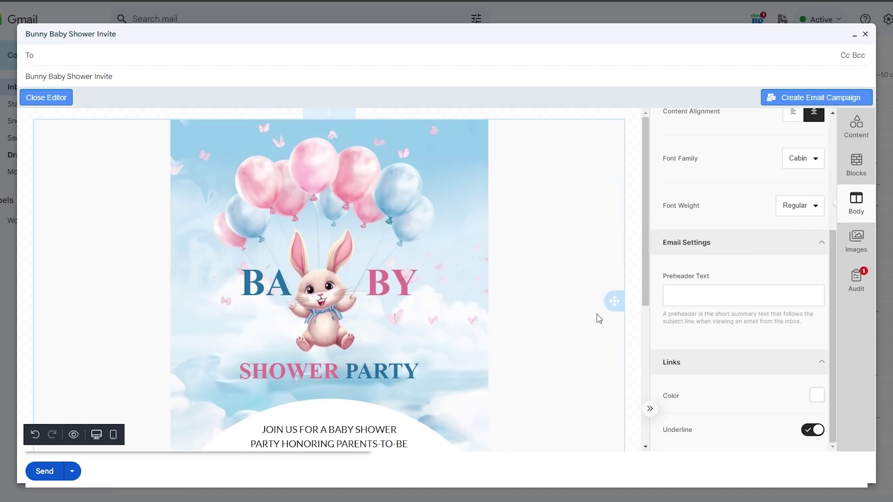
{"action": "scroll", "coordinate": [767, 200], "scroll_direction": "up", "scroll_amount": 1}
{"action": "scroll", "coordinate": [700, 293], "scroll_direction": "up", "scroll_amount": 3}
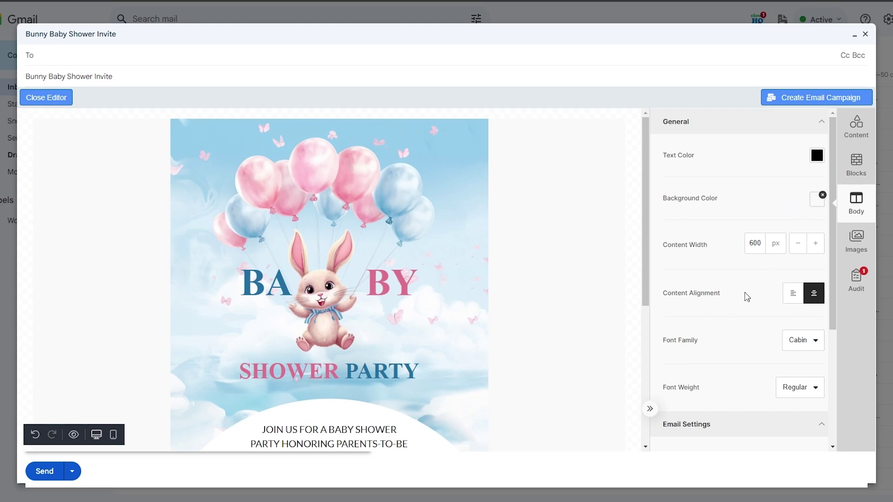
Try left alignment and Arial Black, then revert to centred alignment and Cabin font.
{"action": "left_click", "coordinate": [793, 293]}
{"action": "left_click", "coordinate": [812, 295]}
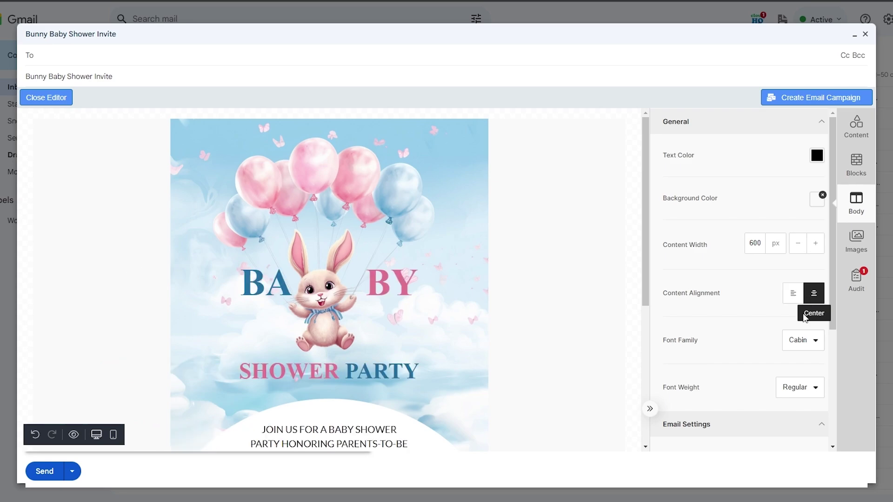
{"action": "scroll", "coordinate": [774, 339], "scroll_direction": "down", "scroll_amount": 3}
{"action": "left_click", "coordinate": [809, 180]}
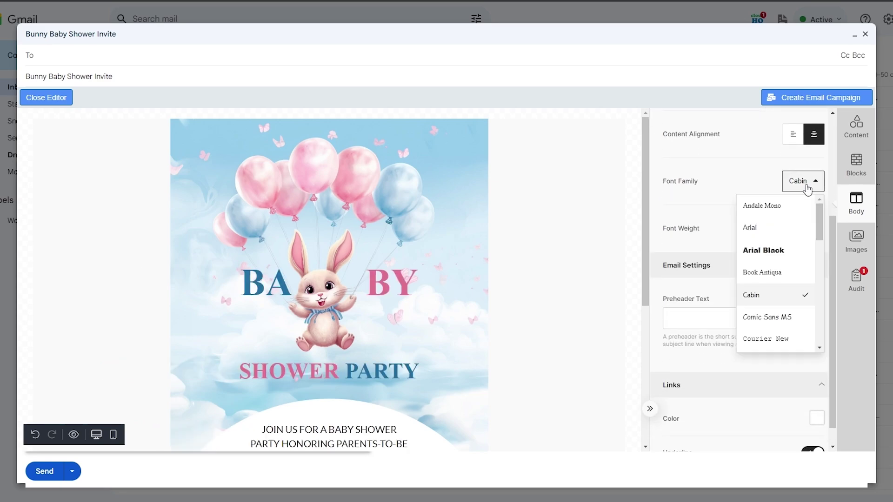
{"action": "left_click", "coordinate": [777, 251]}
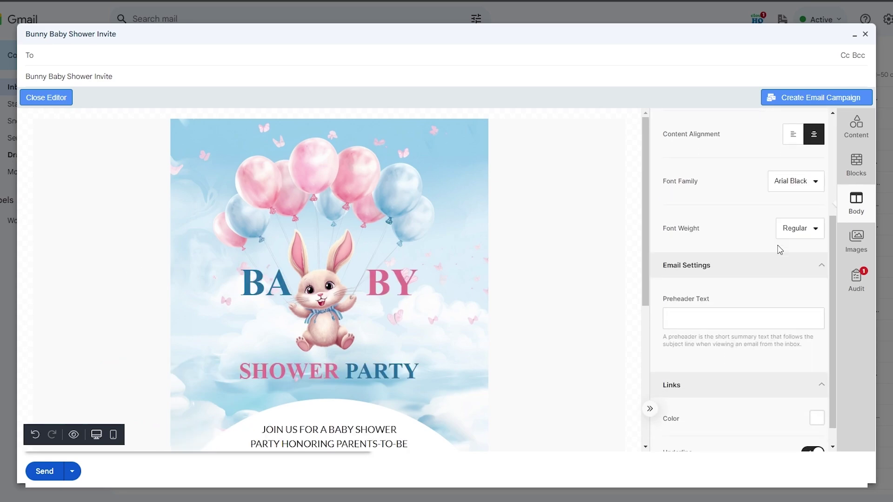
{"action": "left_click", "coordinate": [799, 190]}
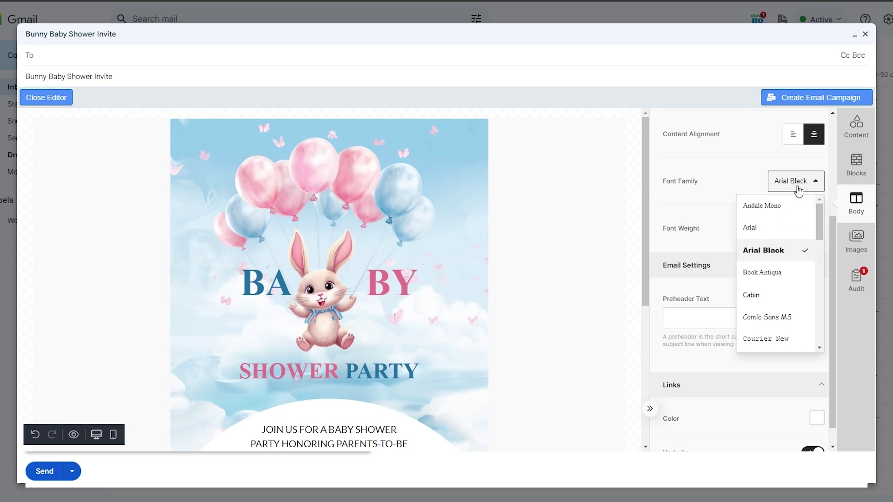
{"action": "left_click", "coordinate": [783, 291]}
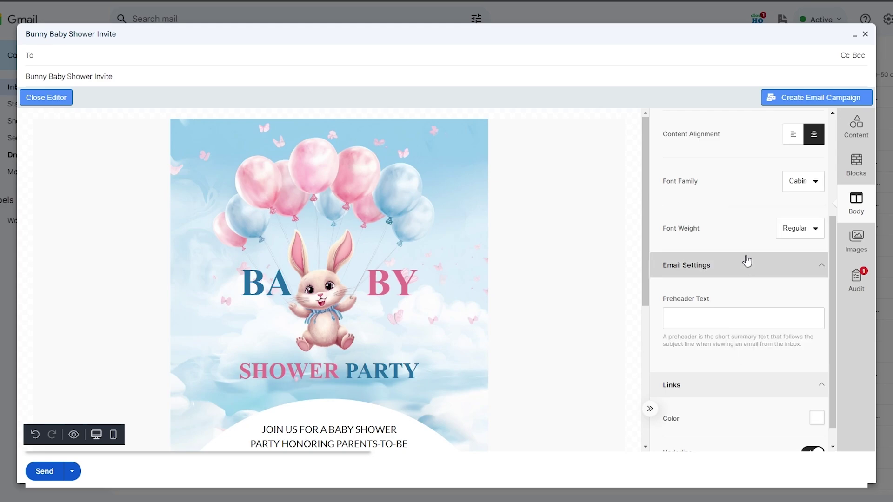
Set the body font weight to Bold and the font family to Montserrat.
{"action": "left_click", "coordinate": [799, 228]}
{"action": "left_click", "coordinate": [793, 278]}
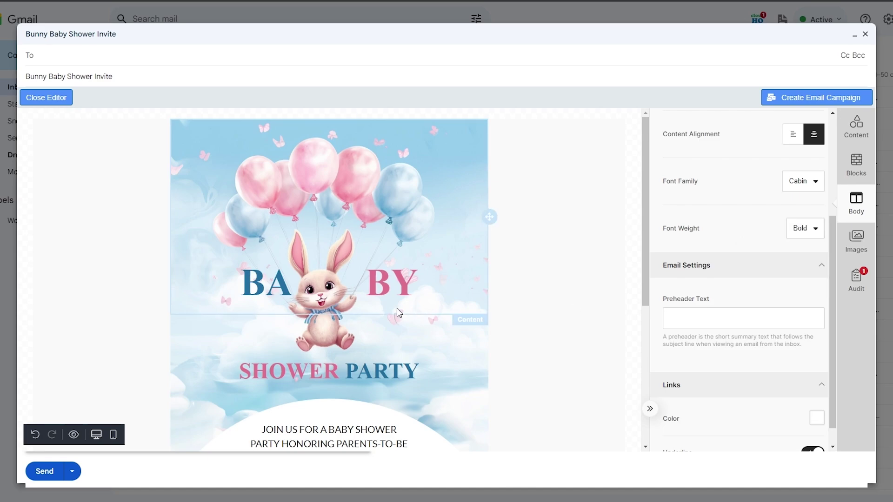
{"action": "scroll", "coordinate": [397, 313], "scroll_direction": "down", "scroll_amount": 5}
{"action": "left_click", "coordinate": [811, 185]}
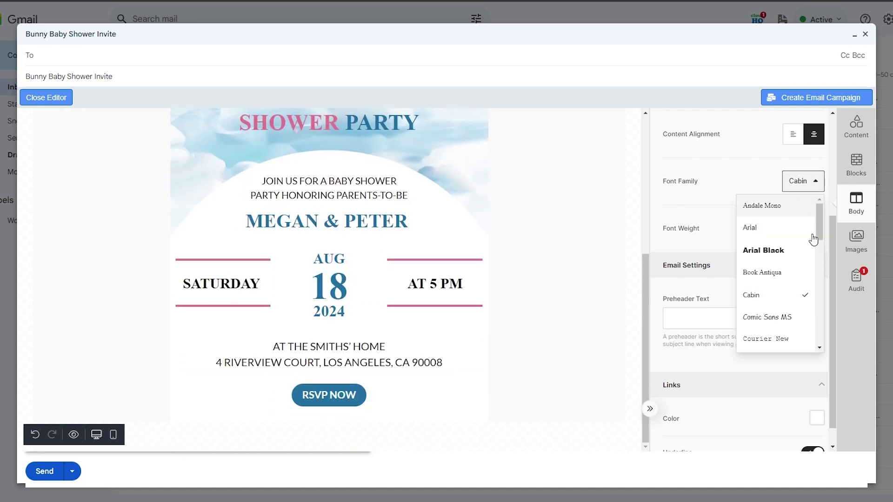
{"action": "scroll", "coordinate": [800, 354], "scroll_direction": "down", "scroll_amount": 3}
{"action": "left_click", "coordinate": [767, 271]}
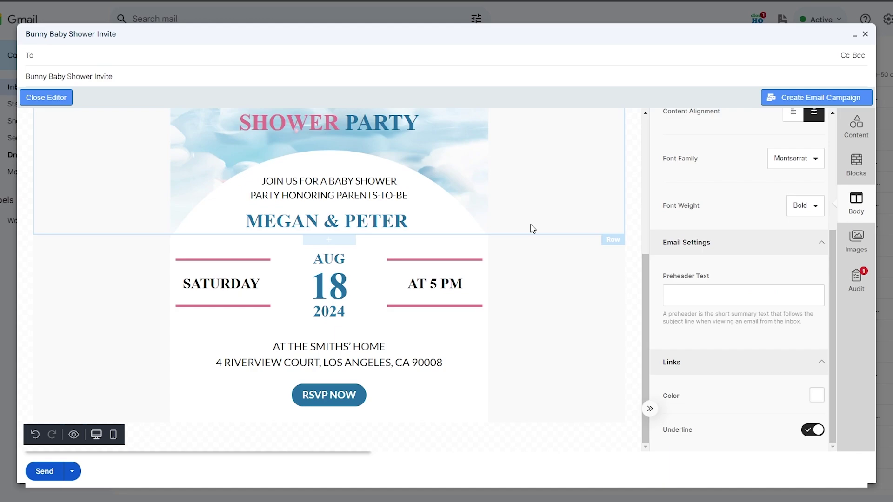
Try Arial Black on the SHOWER PARTY heading text, then restore Book Antiqua.
{"action": "scroll", "coordinate": [530, 227], "scroll_direction": "up", "scroll_amount": 3}
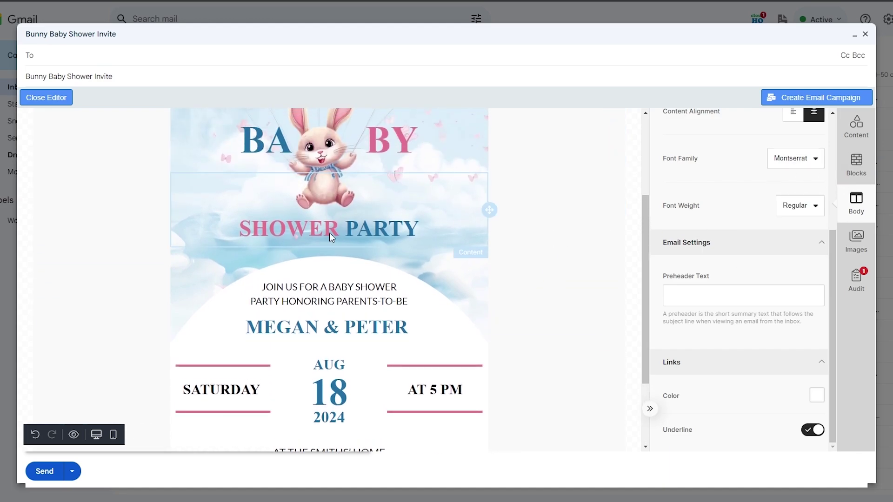
{"action": "left_click", "coordinate": [425, 212]}
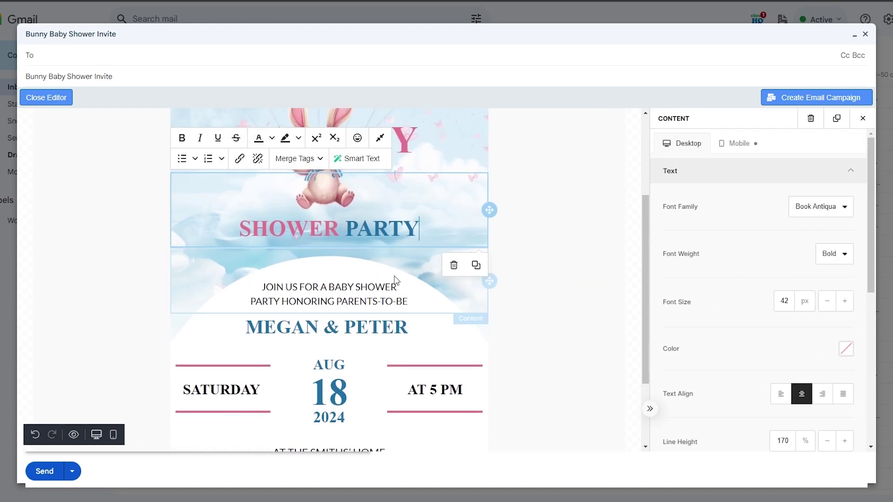
{"action": "triple_click", "coordinate": [308, 231]}
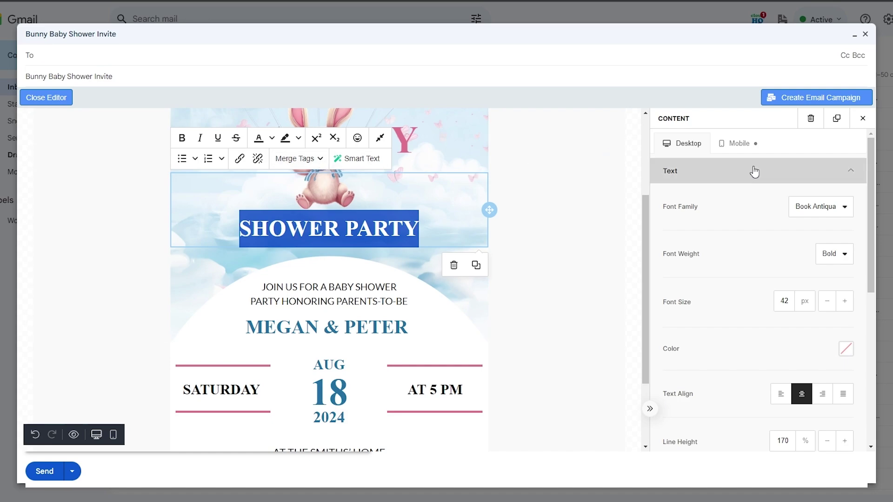
{"action": "left_click", "coordinate": [840, 206]}
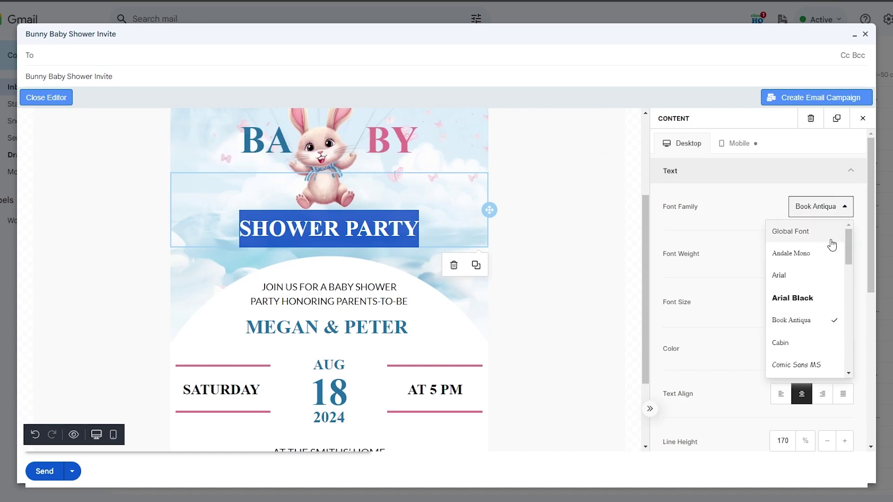
{"action": "left_click", "coordinate": [803, 308]}
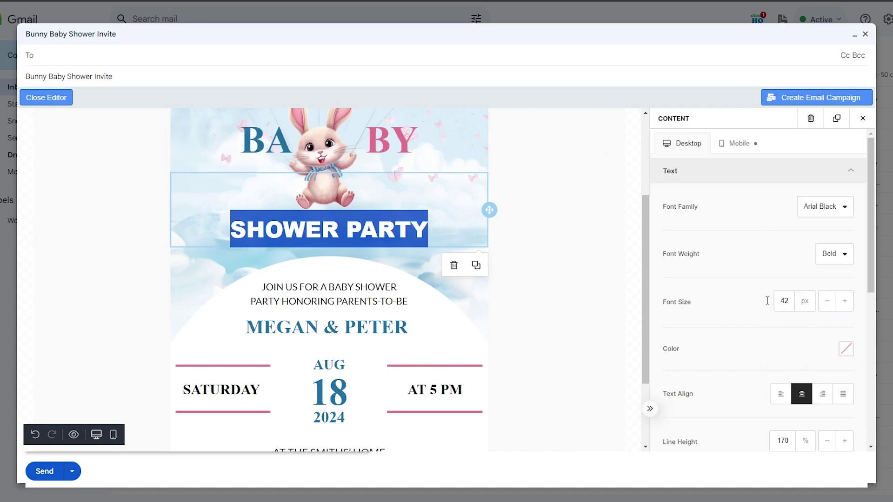
{"action": "left_click", "coordinate": [823, 215]}
{"action": "left_click", "coordinate": [798, 318]}
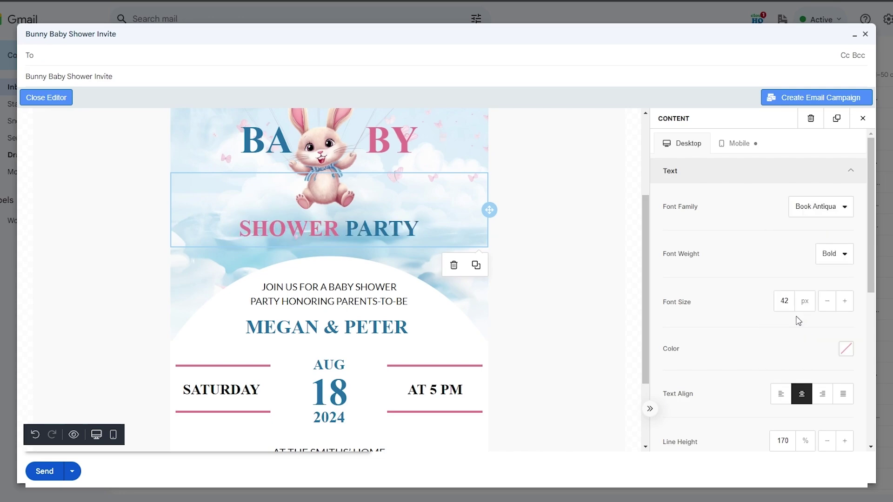
{"action": "left_click", "coordinate": [64, 215]}
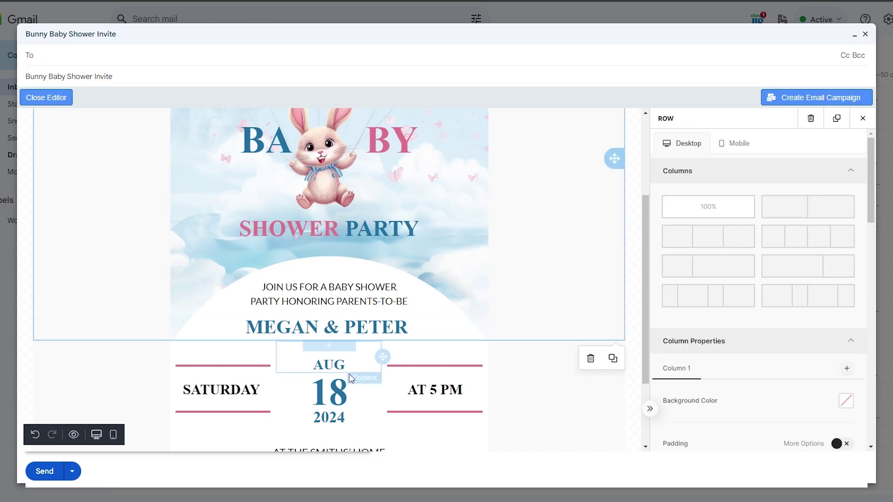
{"action": "left_click", "coordinate": [635, 159]}
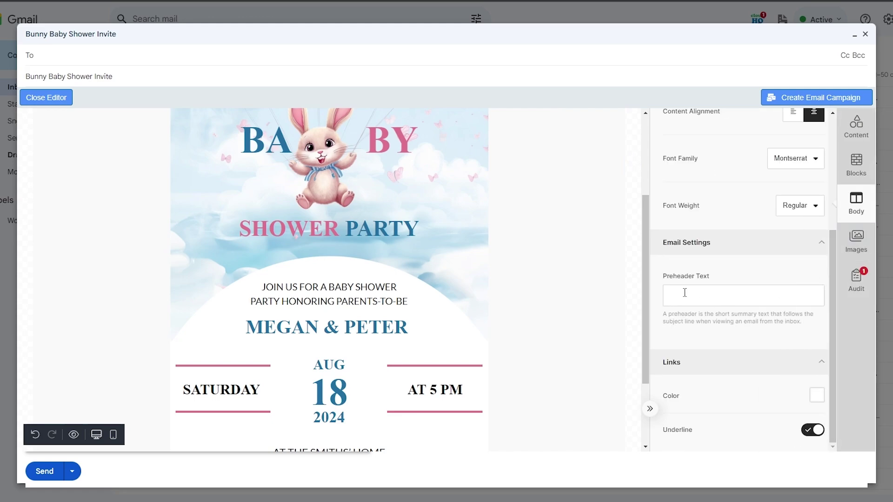
{"action": "scroll", "coordinate": [684, 292], "scroll_direction": "up", "scroll_amount": 4}
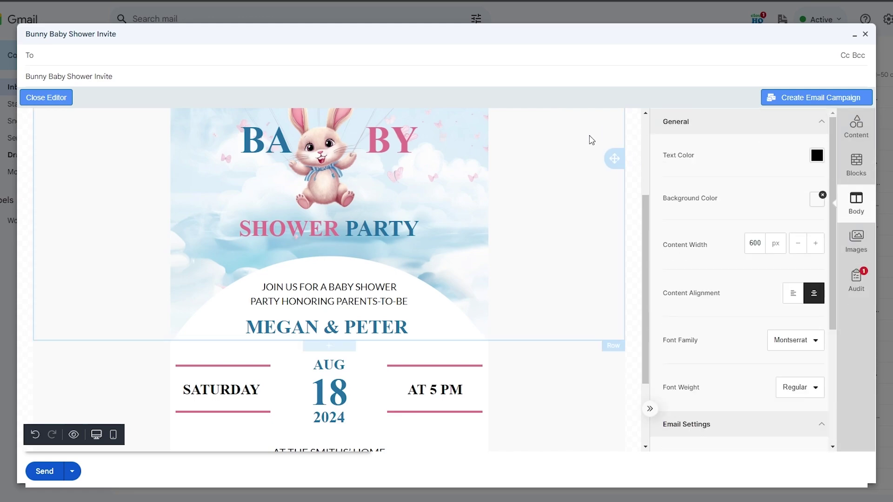
{"action": "left_click", "coordinate": [332, 178]}
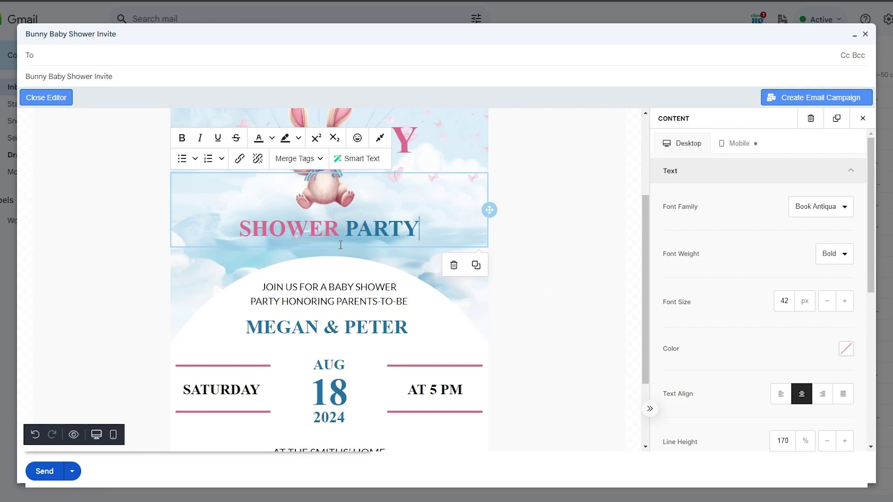
{"action": "left_click", "coordinate": [432, 290]}
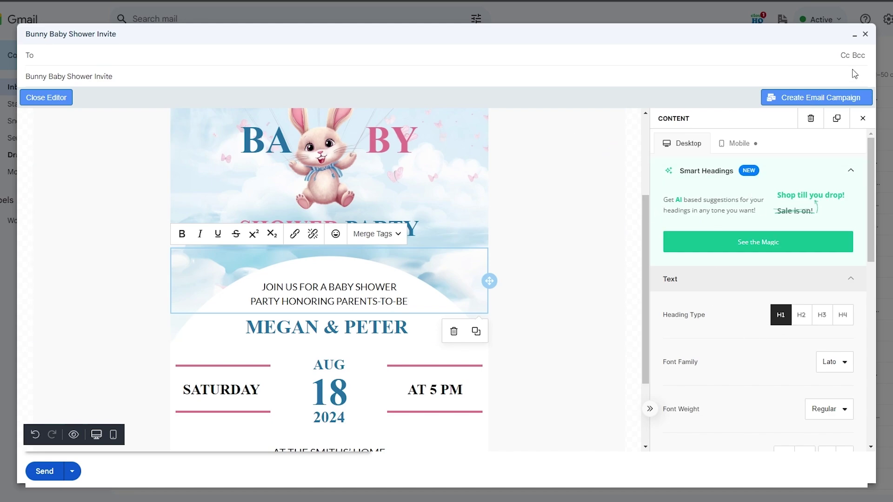
{"action": "scroll", "coordinate": [641, 372], "scroll_direction": "down", "scroll_amount": 2}
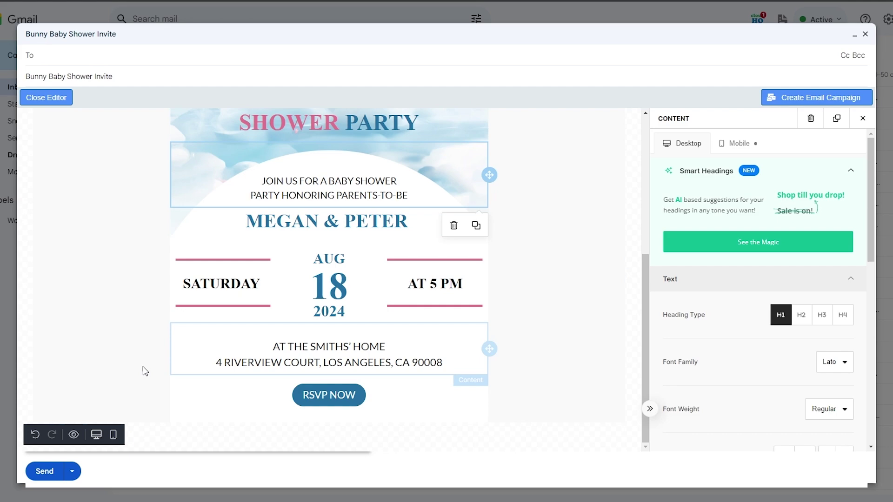
{"action": "left_click", "coordinate": [59, 62]}
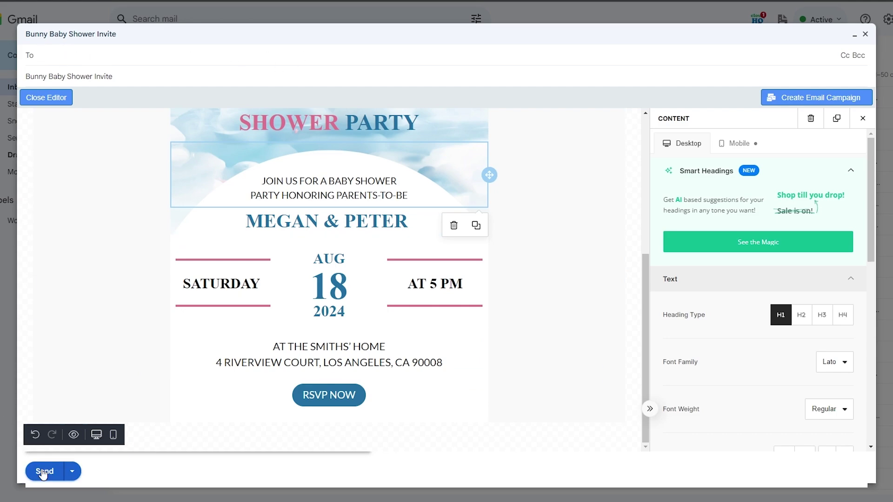
Minimize the baby shower draft and return to the Web Store's gmail templates results.
{"action": "left_click", "coordinate": [854, 34]}
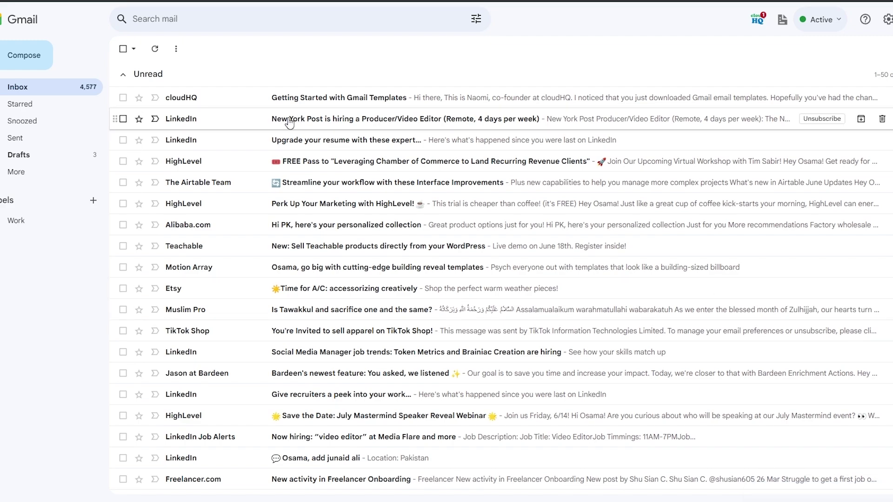
{"action": "left_click", "coordinate": [758, 20]}
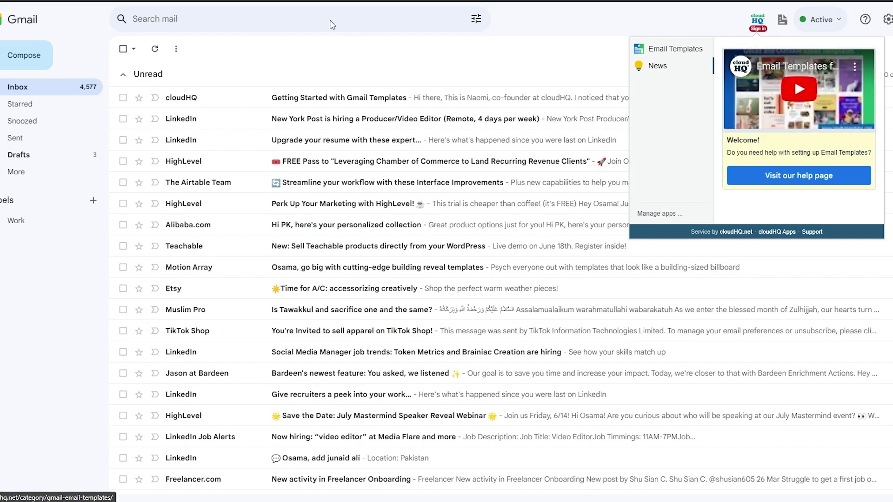
{"action": "left_click", "coordinate": [333, 2]}
{"action": "key", "text": "alt+Left"}
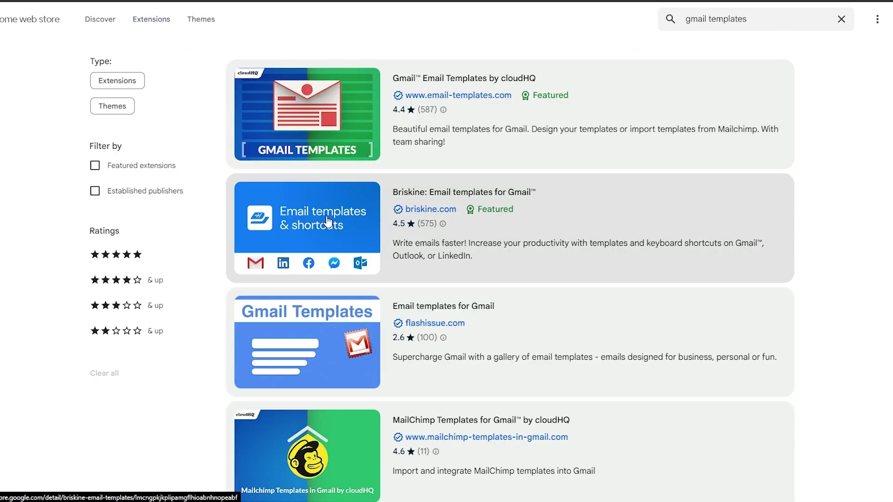
Add the Briskine: Email templates for Gmail extension to Chrome and confirm its permissions.
{"action": "scroll", "coordinate": [301, 298], "scroll_direction": "down", "scroll_amount": 6}
{"action": "scroll", "coordinate": [302, 298], "scroll_direction": "down", "scroll_amount": 8}
{"action": "scroll", "coordinate": [323, 281], "scroll_direction": "up", "scroll_amount": 12}
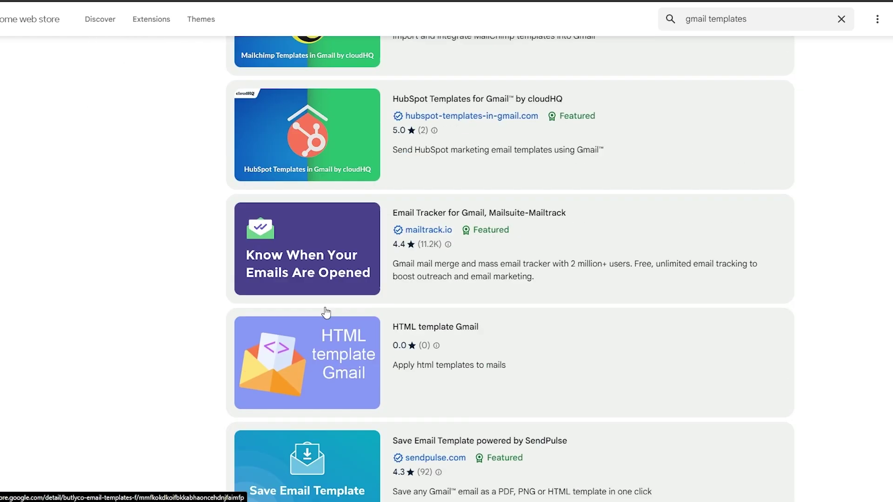
{"action": "scroll", "coordinate": [341, 190], "scroll_direction": "up", "scroll_amount": 2}
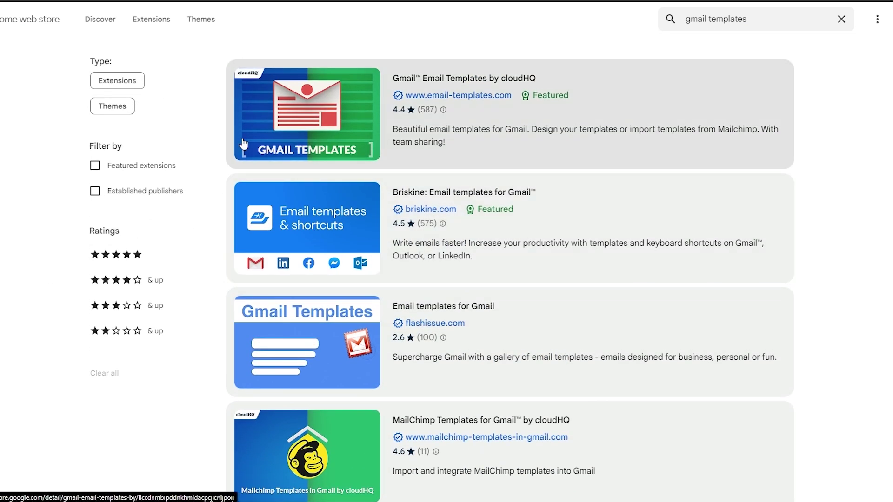
{"action": "left_click", "coordinate": [377, 225]}
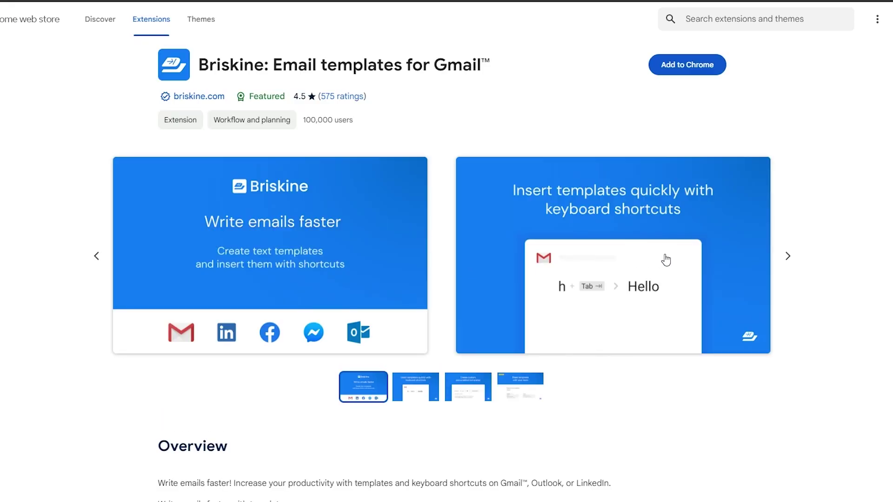
{"action": "left_click", "coordinate": [677, 72]}
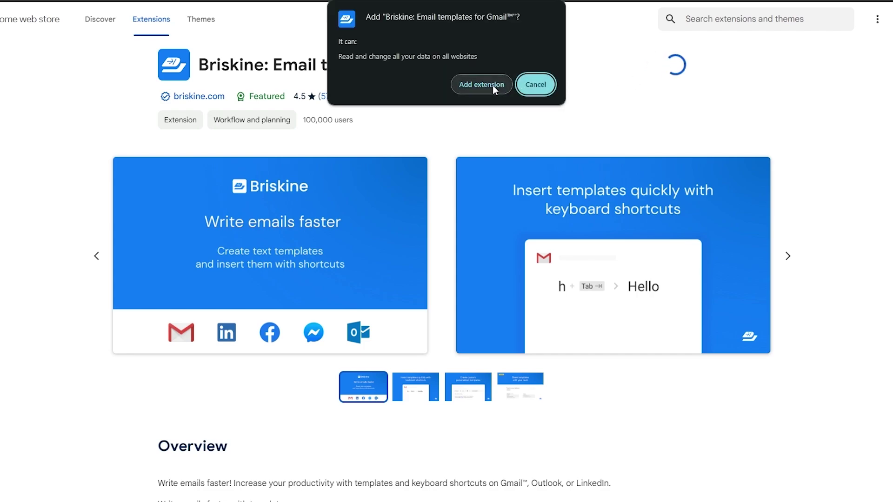
{"action": "left_click", "coordinate": [493, 85]}
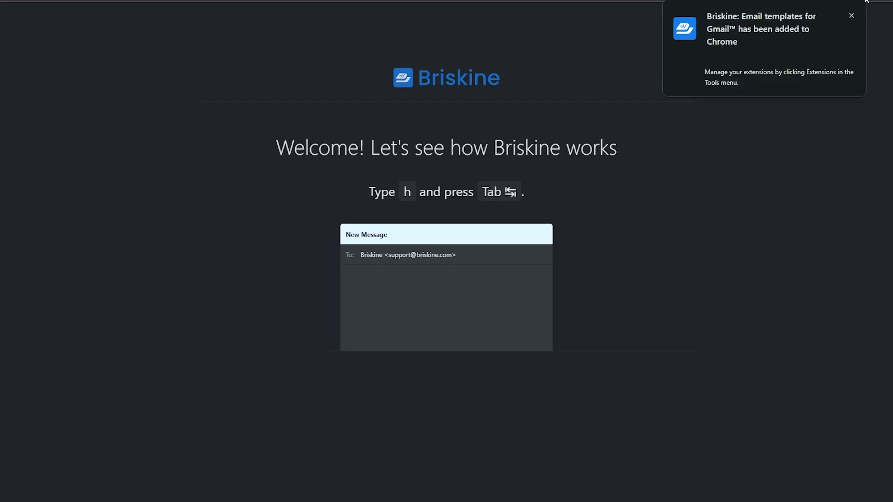
Pin Briskine to the toolbar and expand the h and glad tutorial shortcuts.
{"action": "right_click", "coordinate": [728, 1]}
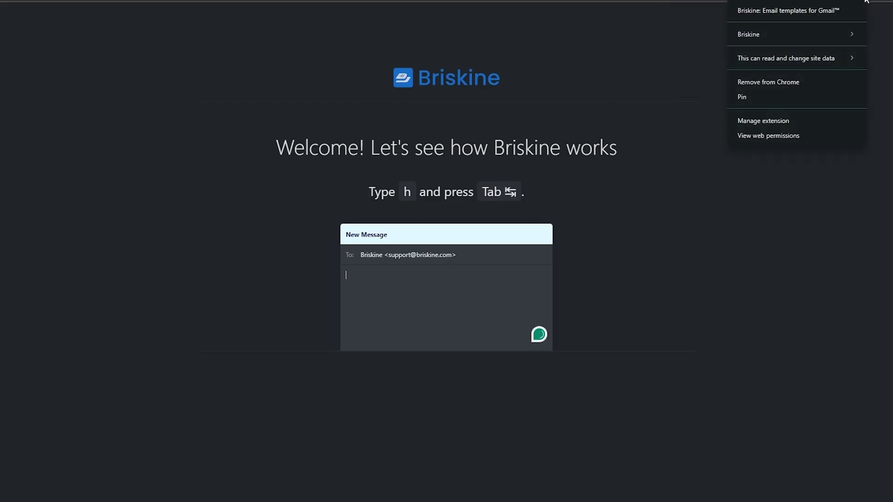
{"action": "left_click", "coordinate": [766, 97]}
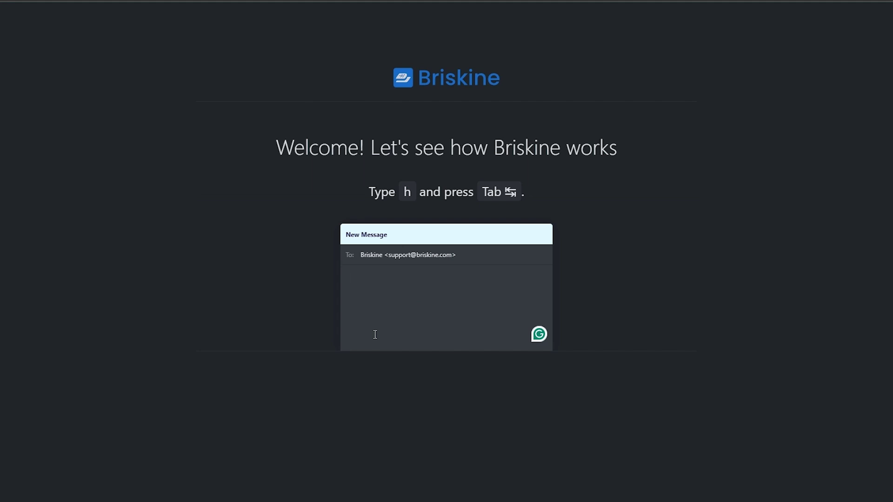
{"action": "key", "text": "Tab"}
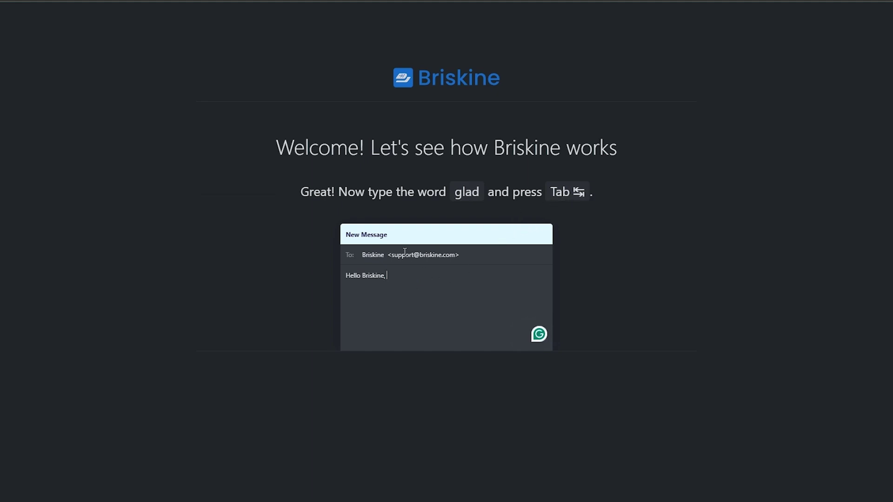
{"action": "type", "text": "glad"}
{"action": "key", "text": "Tab"}
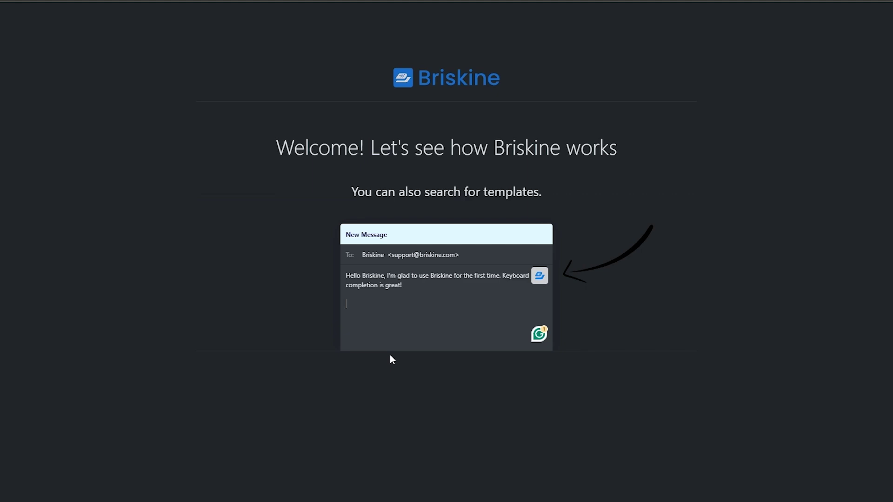
Insert the Kind regards template from Briskine's list and start a new template.
{"action": "left_click", "coordinate": [542, 279]}
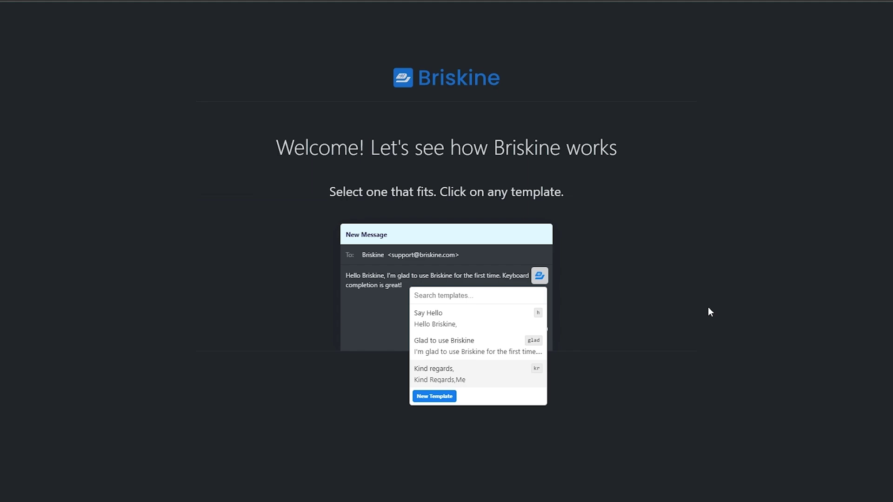
{"action": "left_click", "coordinate": [437, 371]}
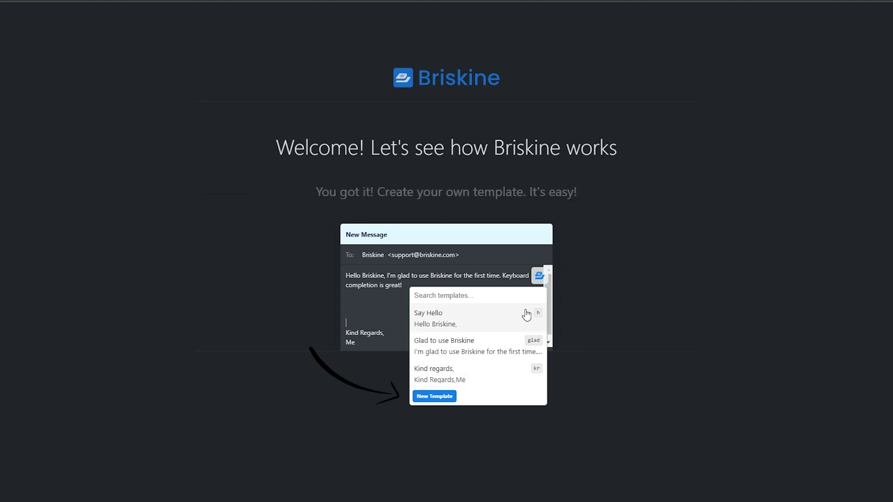
{"action": "left_click", "coordinate": [445, 398]}
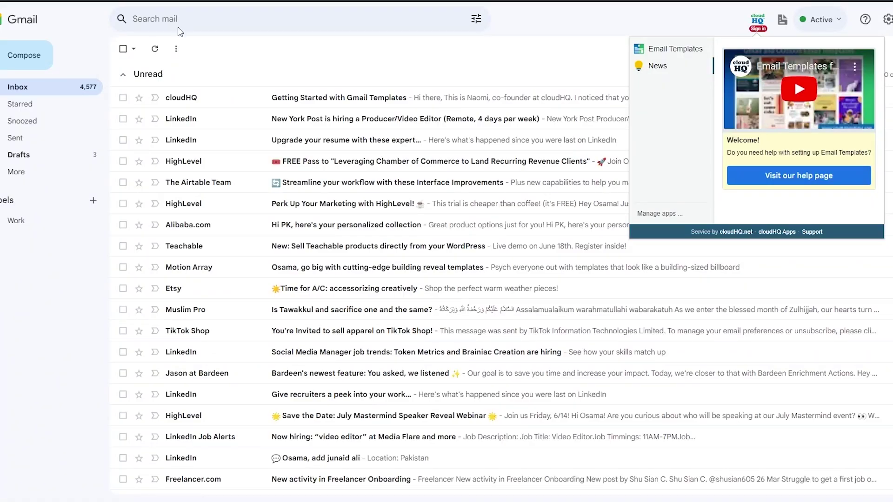
Start a new email and insert the Marketing template into it.
{"action": "left_click", "coordinate": [203, 50]}
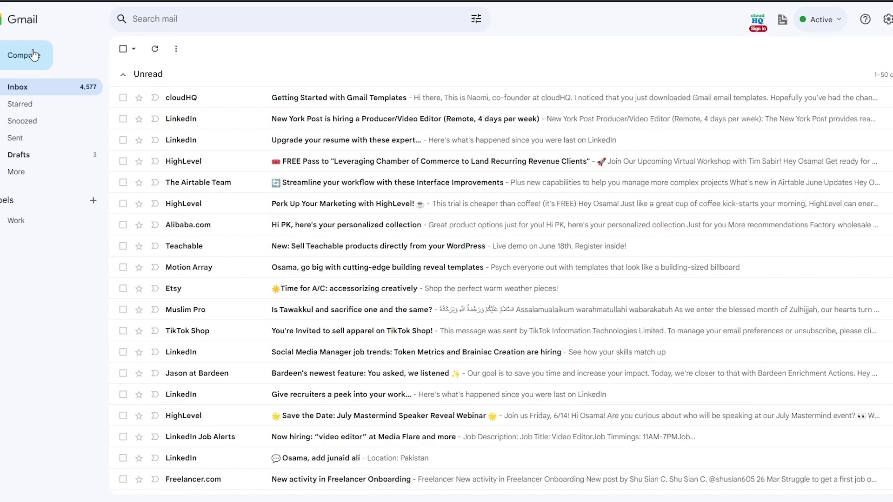
{"action": "left_click", "coordinate": [37, 66]}
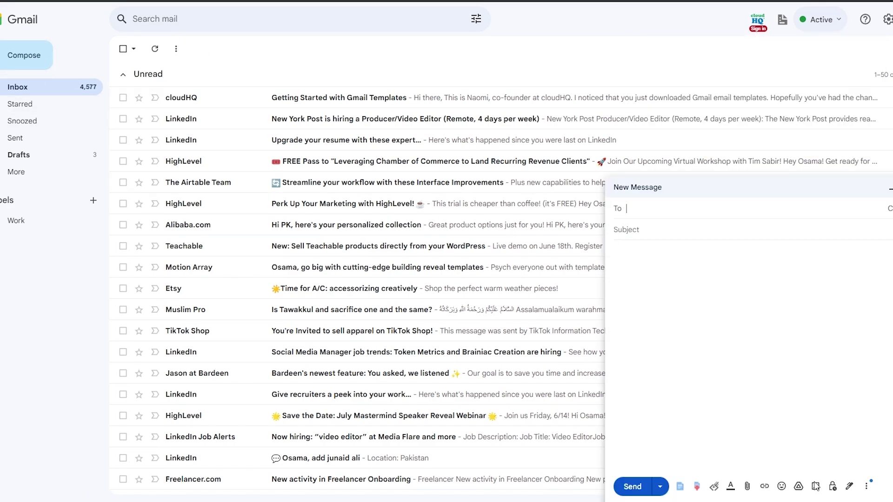
{"action": "left_click", "coordinate": [866, 487]}
{"action": "mouse_move", "coordinate": [825, 380]}
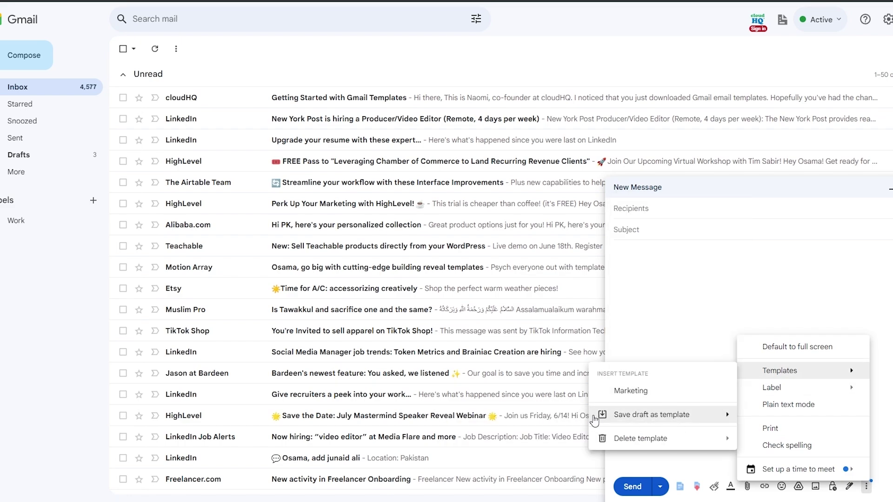
{"action": "left_click", "coordinate": [643, 395]}
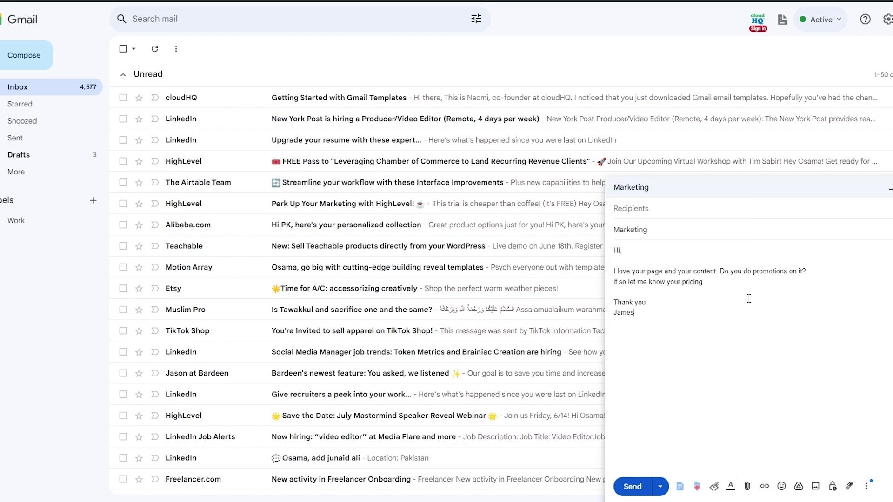
Delete the pricing request so the body ends "if so let me know".
{"action": "triple_click", "coordinate": [706, 283]}
{"action": "double_click", "coordinate": [723, 283]}
{"action": "left_click", "coordinate": [724, 284]}
{"action": "left_click", "coordinate": [666, 282]}
{"action": "key", "text": "Return"}
{"action": "key", "text": "BackSpace"}
{"action": "key", "text": "BackSpace"}
{"action": "key", "text": "BackSpace"}
{"action": "key", "text": "BackSpace"}
{"action": "key", "text": "BackSpace"}
{"action": "key", "text": "BackSpace"}
{"action": "key", "text": "BackSpace"}
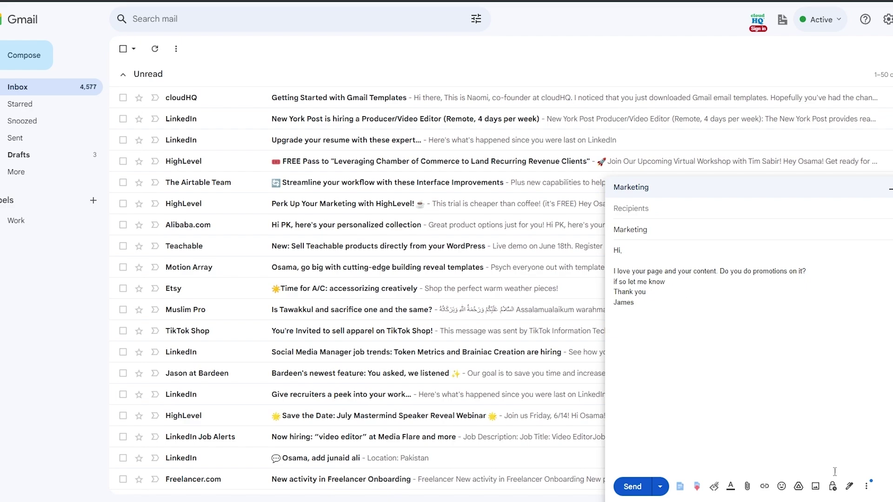
Save the edited draft over the Marketing template, confirming the overwrite.
{"action": "left_click", "coordinate": [866, 486]}
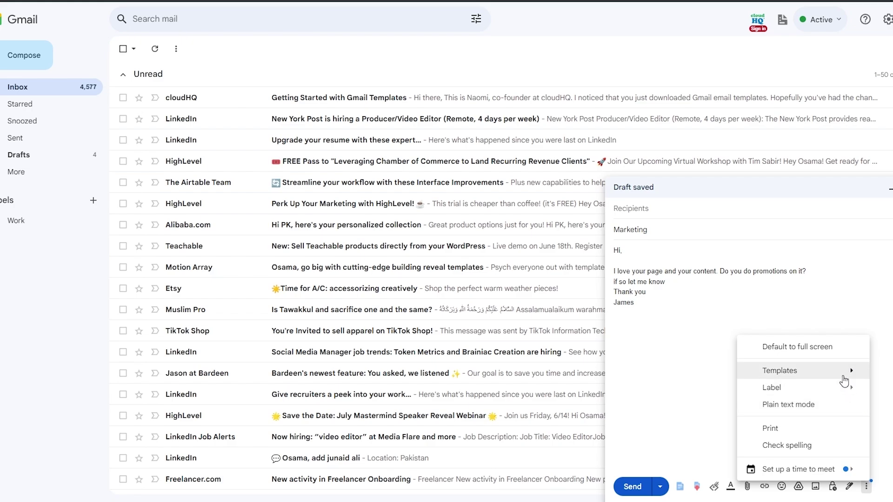
{"action": "mouse_move", "coordinate": [832, 371]}
{"action": "mouse_move", "coordinate": [651, 415]}
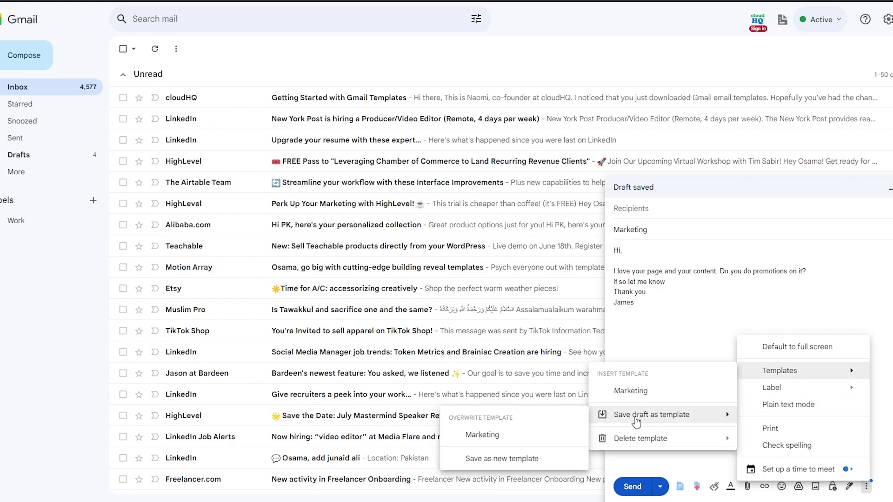
{"action": "left_click", "coordinate": [554, 434]}
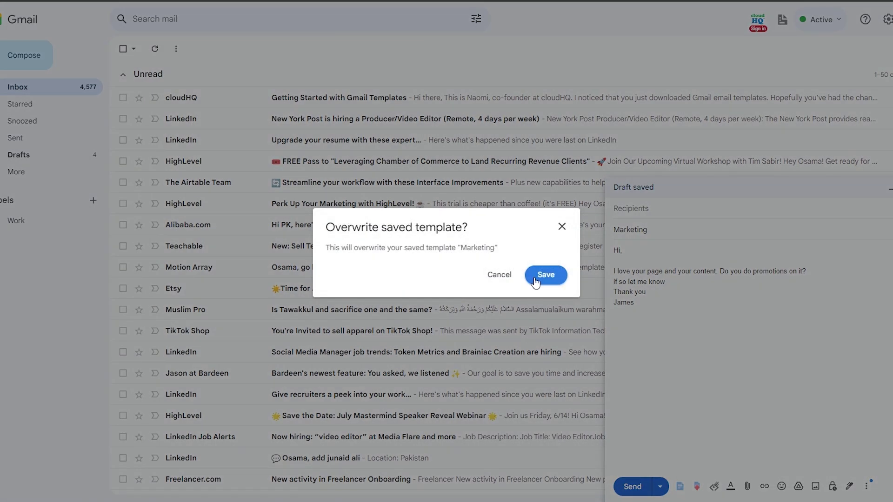
{"action": "left_click", "coordinate": [540, 276]}
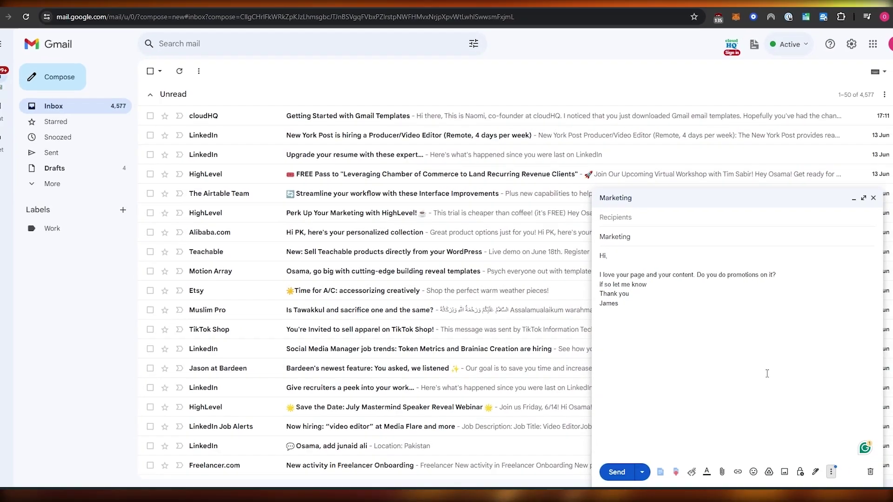